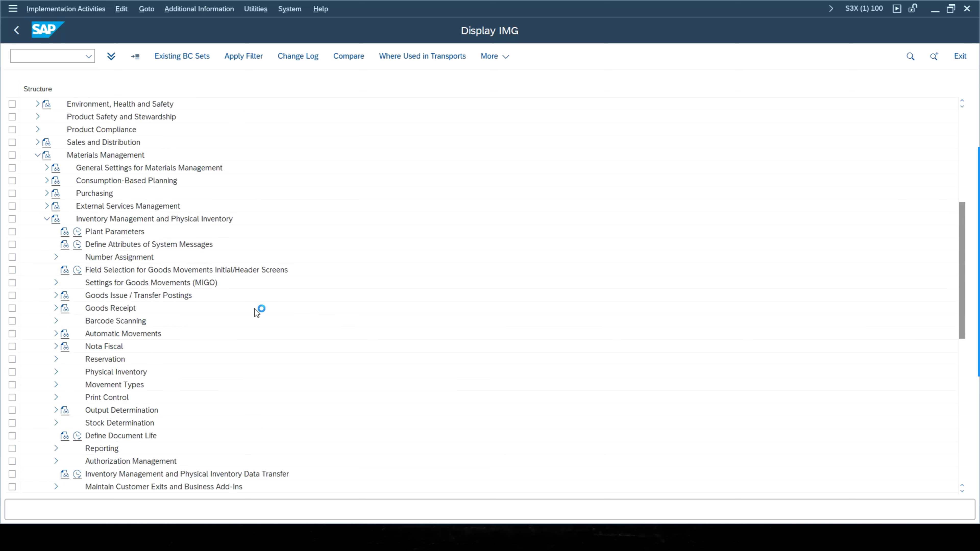
Step: Open the Copy, Change Movement Types activity in the Movement Types section of Inventory Management and Physical Inventory
scroll(260, 308, down, 1)
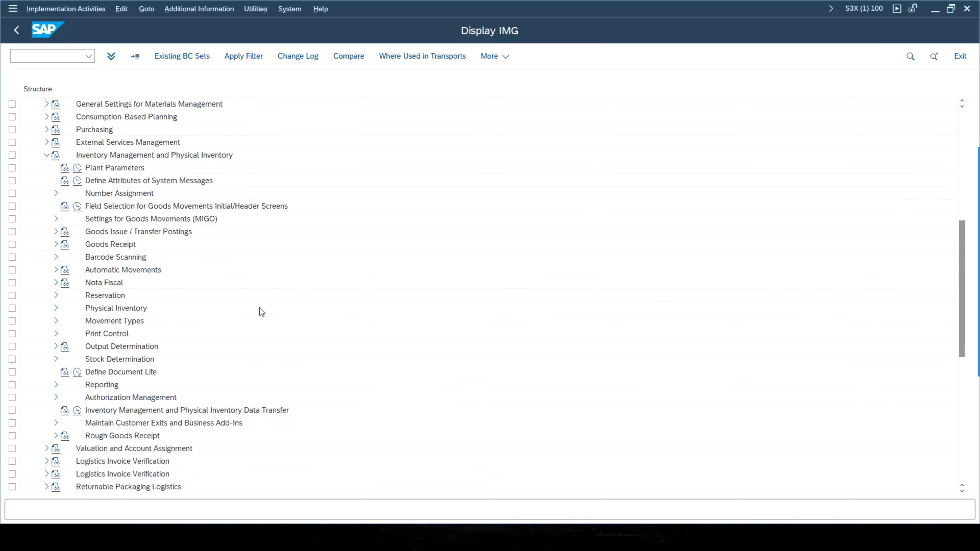
scroll(260, 312, down, 1)
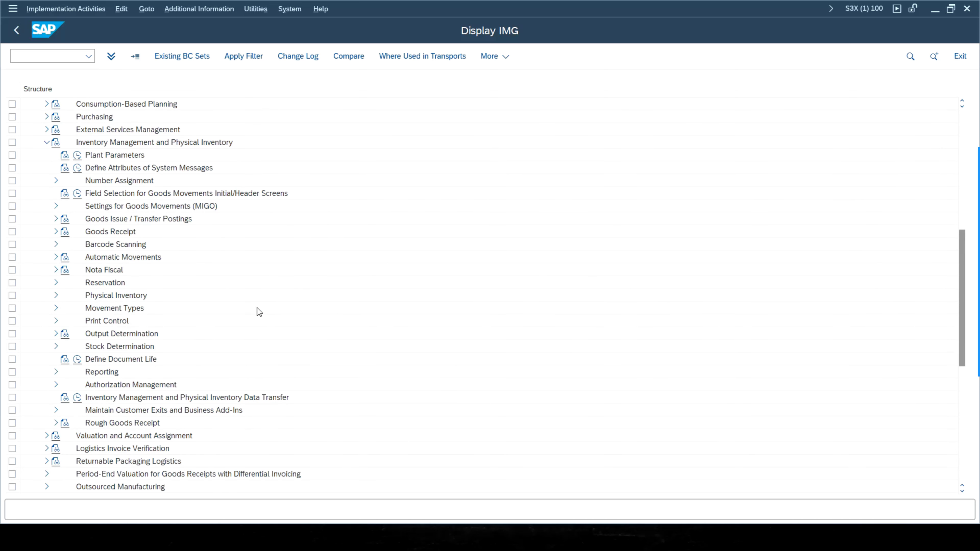
click(56, 309)
scroll(251, 307, down, 2)
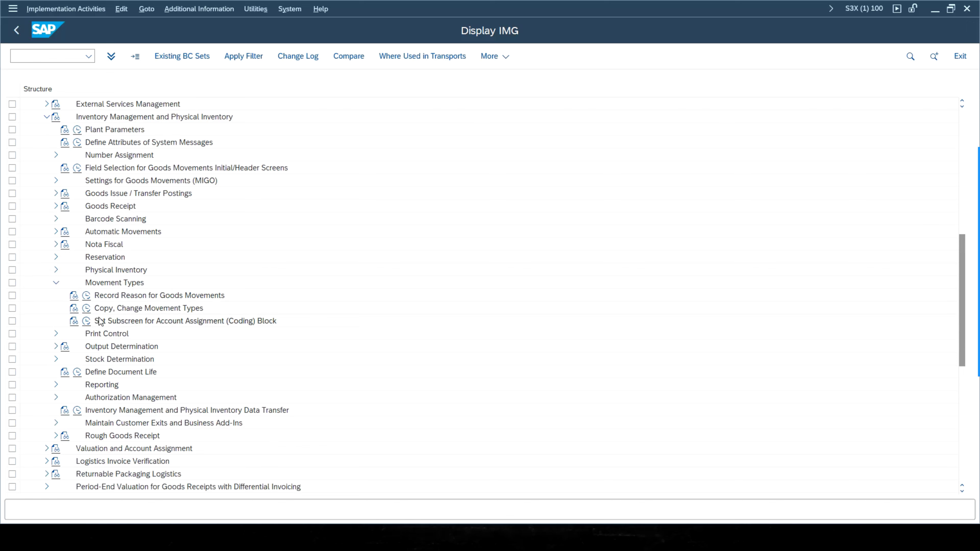
click(86, 310)
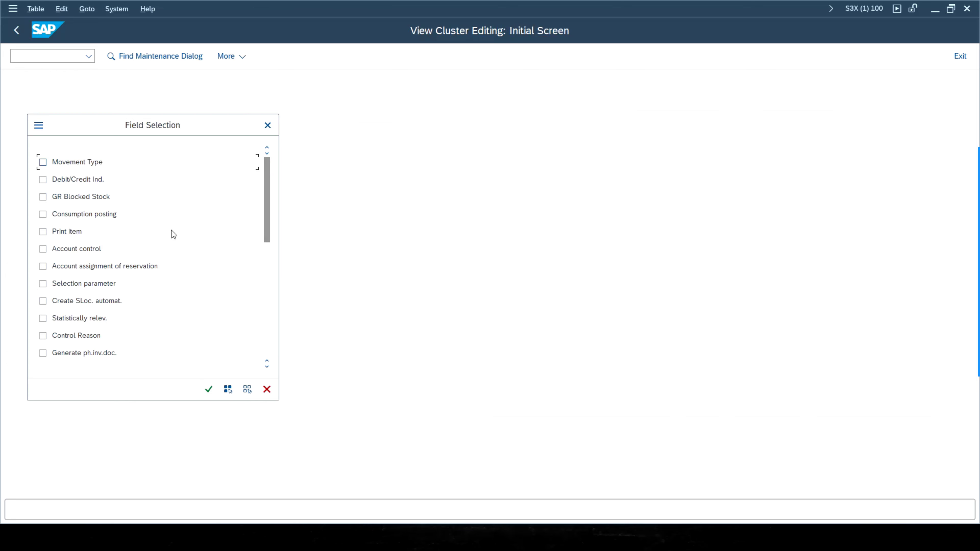
Step: Choose Create SLoc. automat. as the only selection field for the movement type work area
scroll(171, 247, down, 1)
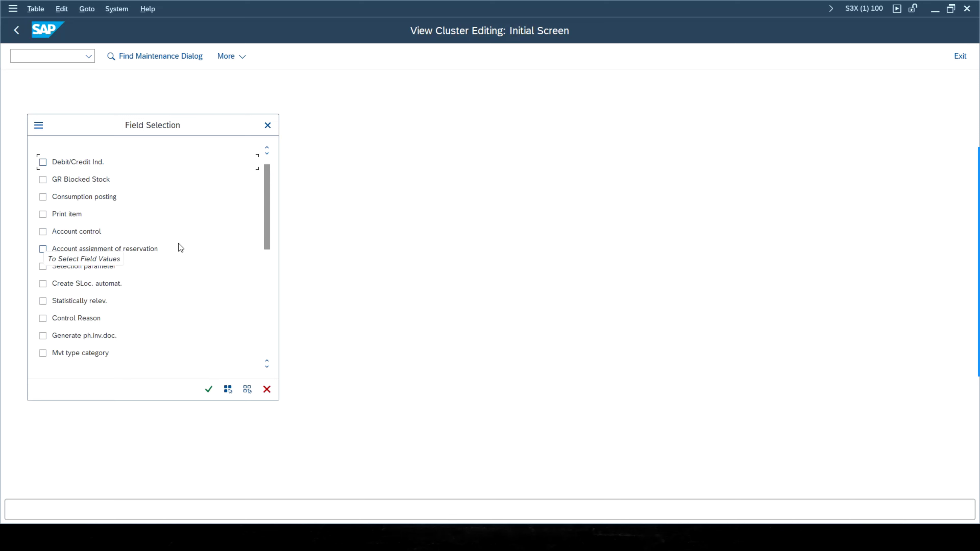
click(270, 301)
click(118, 389)
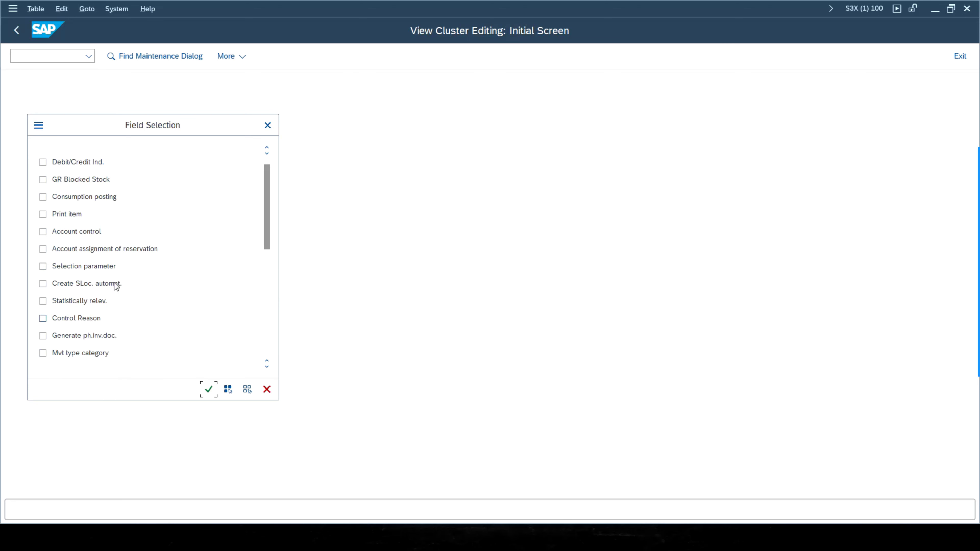
click(43, 284)
click(209, 390)
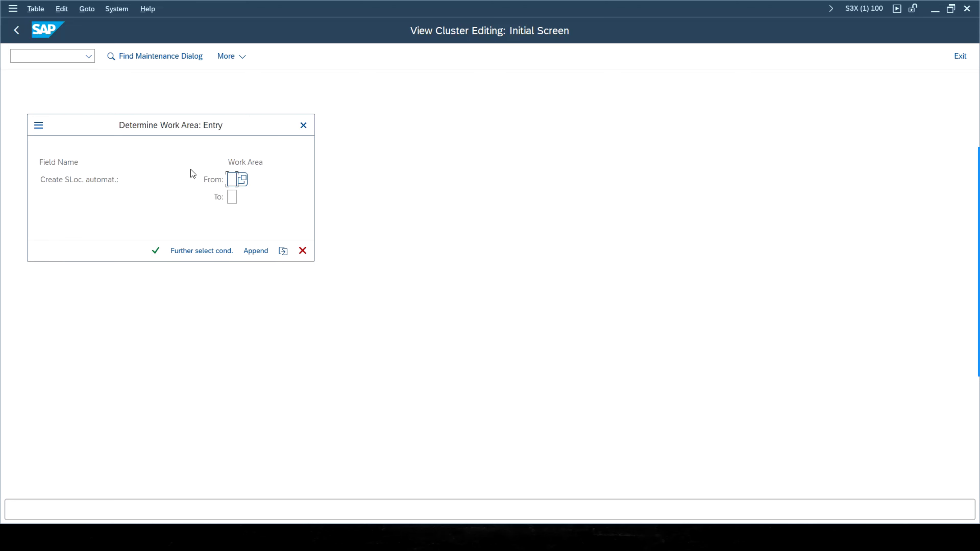
Step: List the movement types whose automatic storage location creation is set to Yes, and leave the overview
click(242, 179)
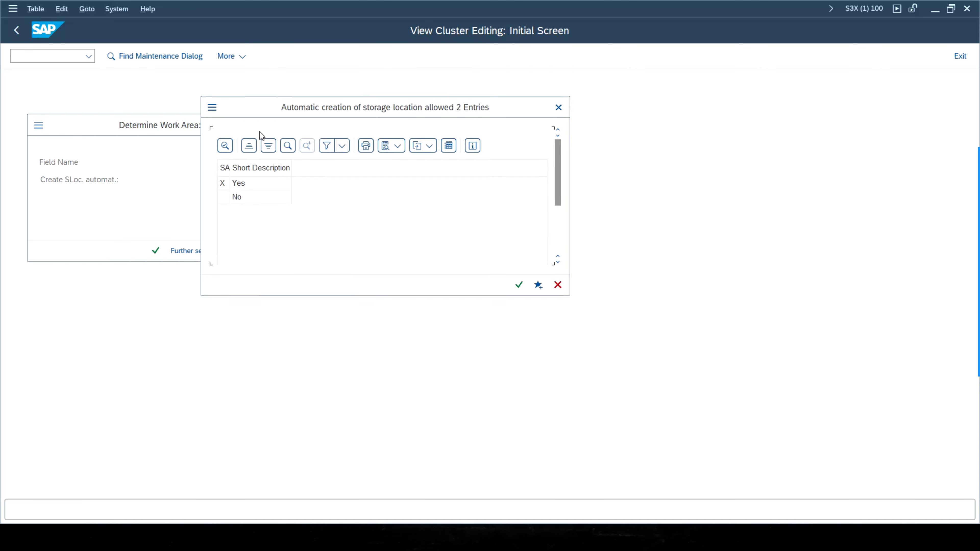
drag(262, 110, 314, 101)
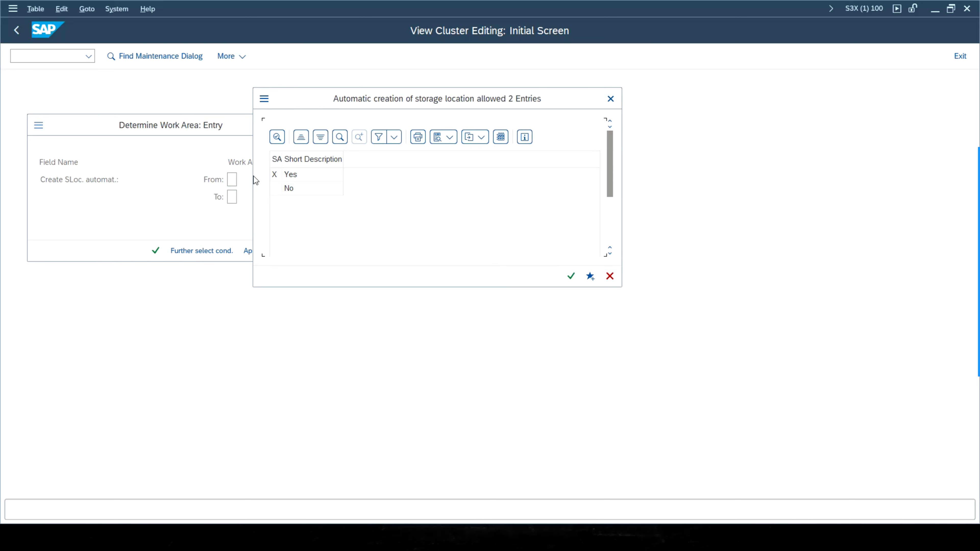
double_click(291, 176)
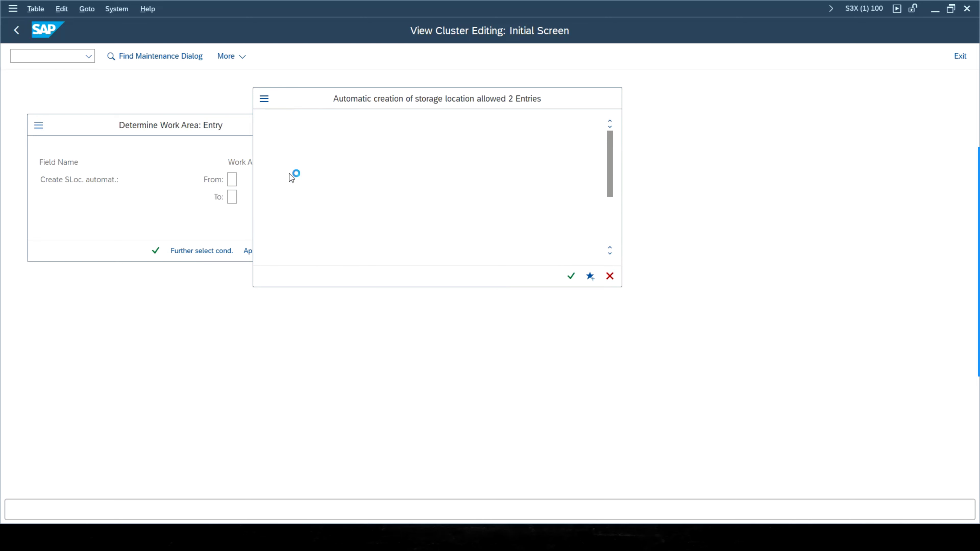
click(156, 251)
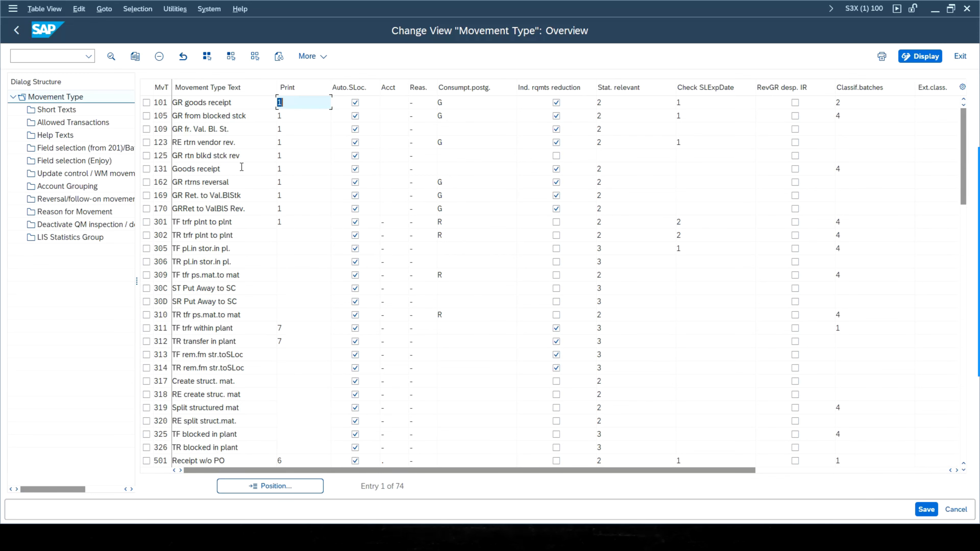
click(16, 31)
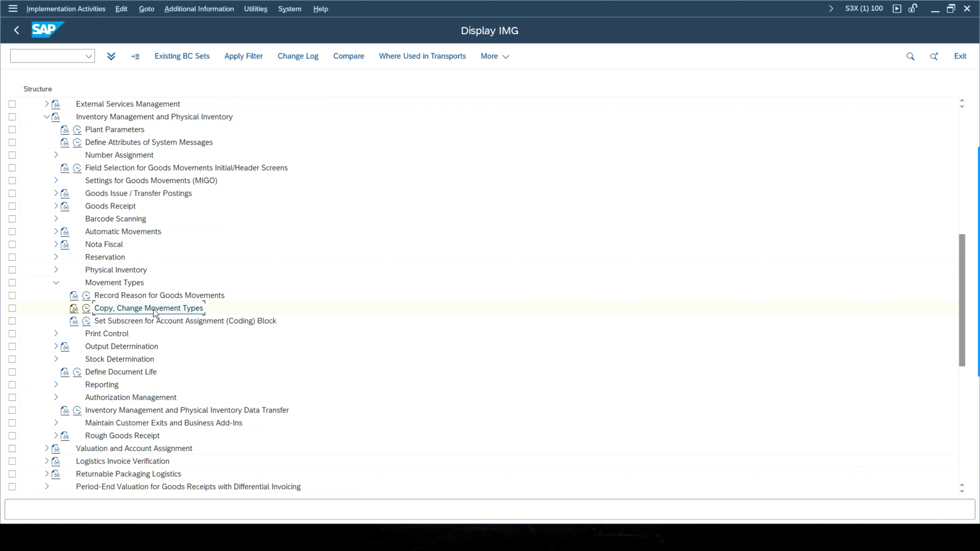
Step: Reopen Copy, Change Movement Types and choose all available fields as selection criteria for the work area
click(88, 309)
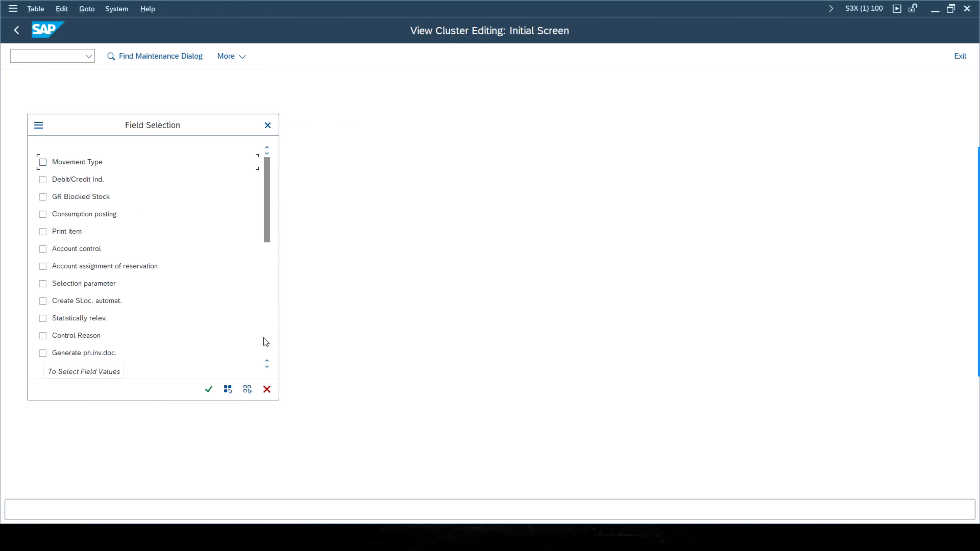
click(227, 390)
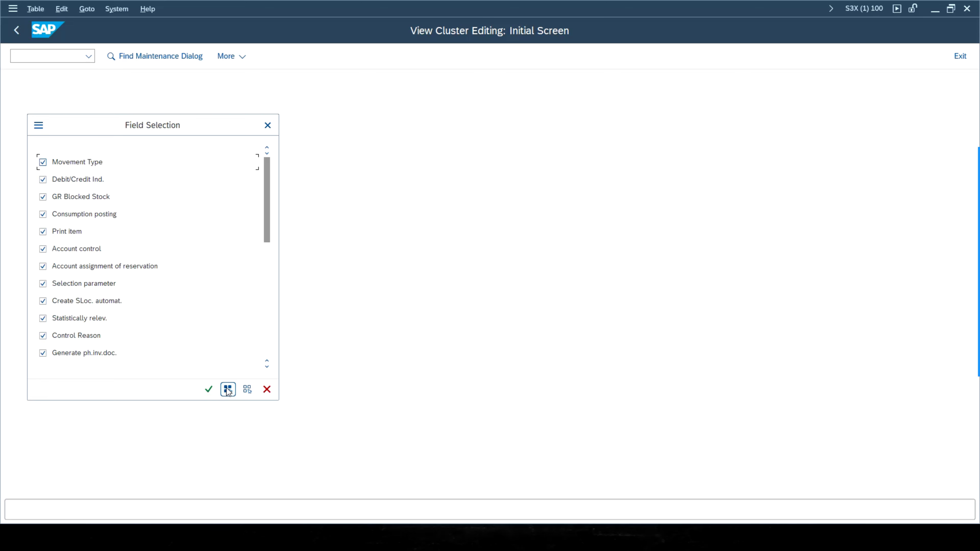
click(209, 390)
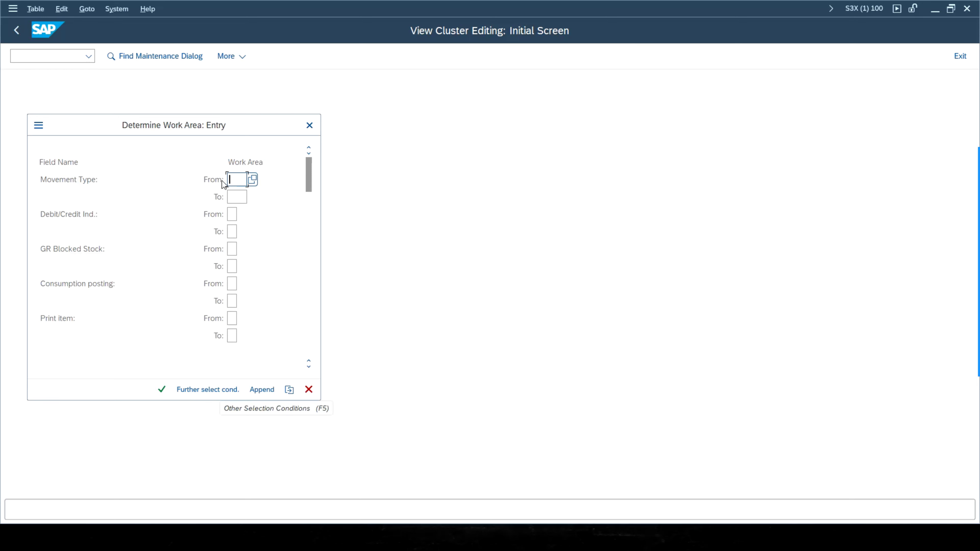
Step: Look through the possible values for Movement Type down to the last entry, and close the list without choosing one
click(252, 180)
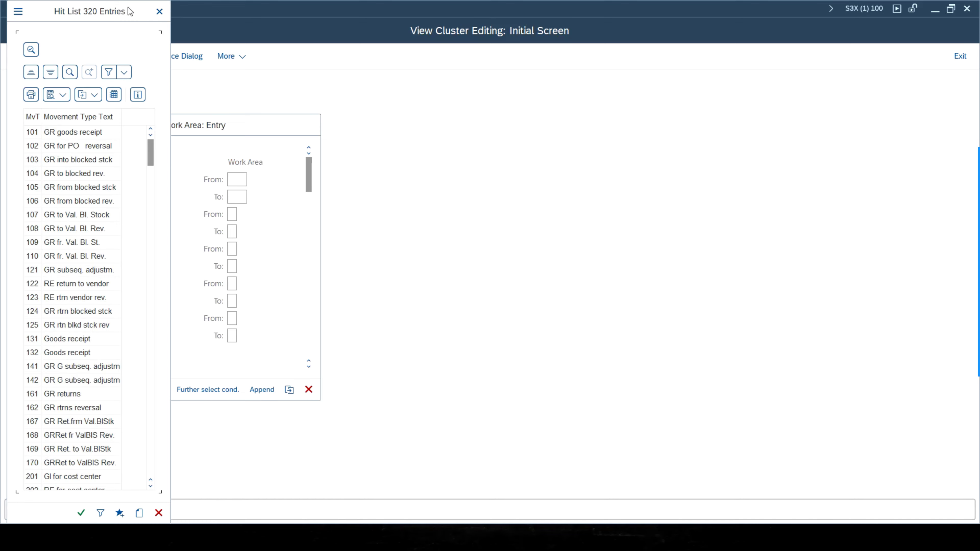
click(156, 15)
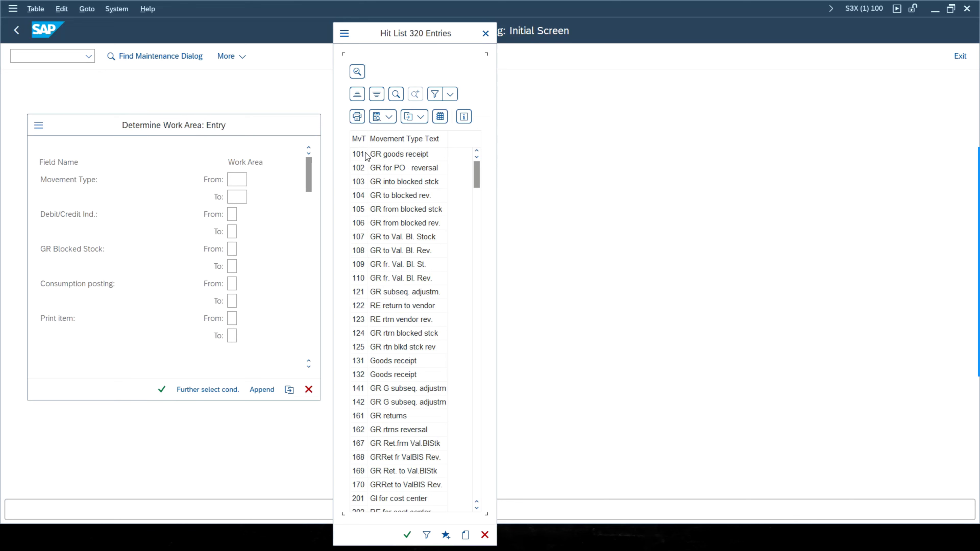
drag(474, 179, 479, 517)
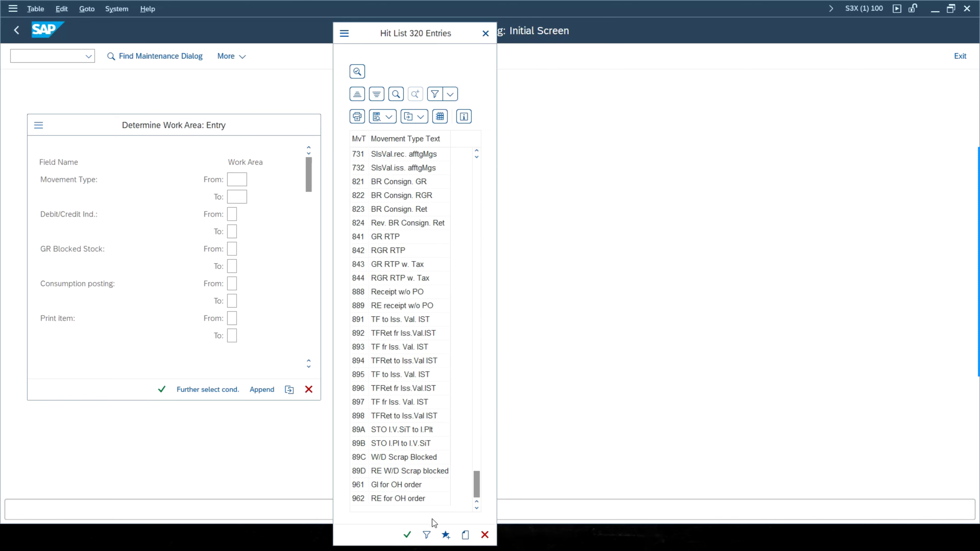
click(485, 535)
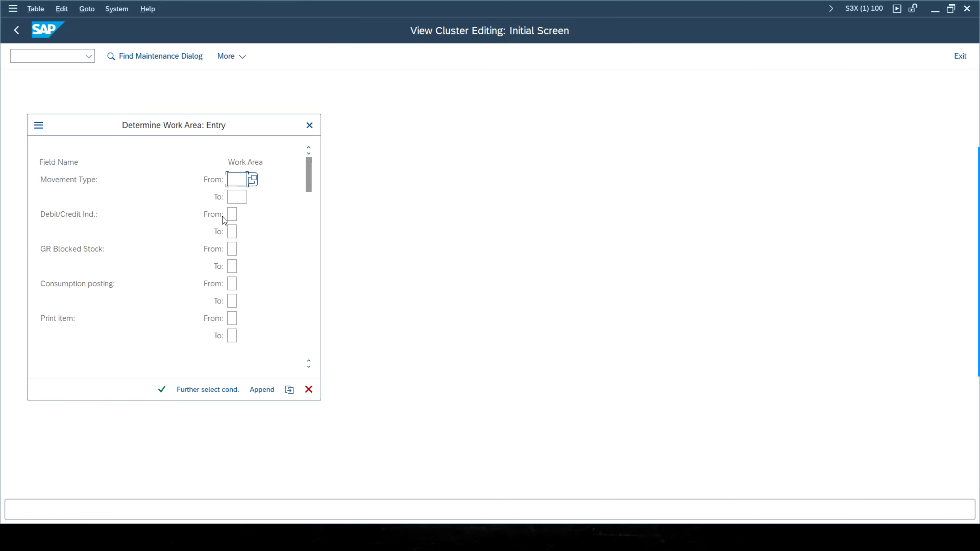
Step: Restrict the work area to movement types 100 to 999 and open the overview
text(100)
key(Tab)
text(999)
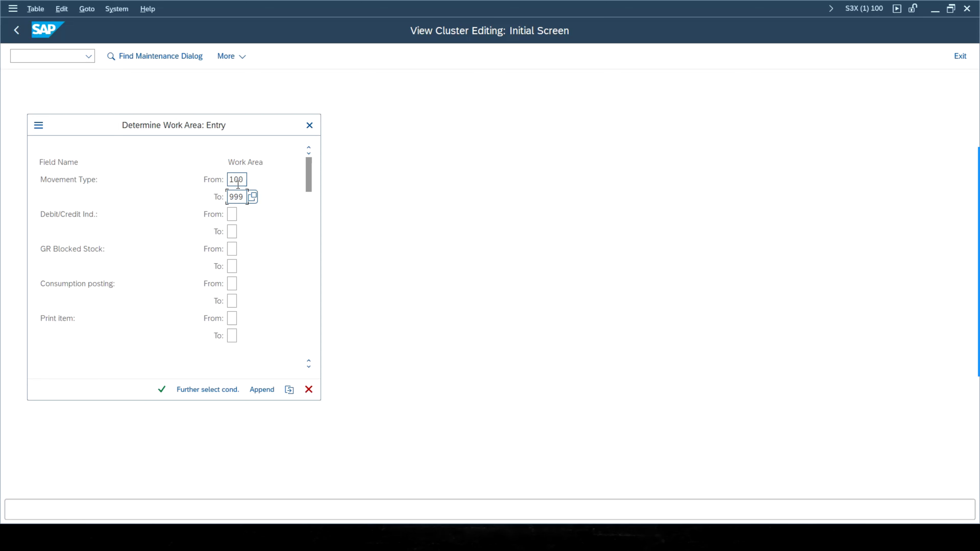
click(162, 389)
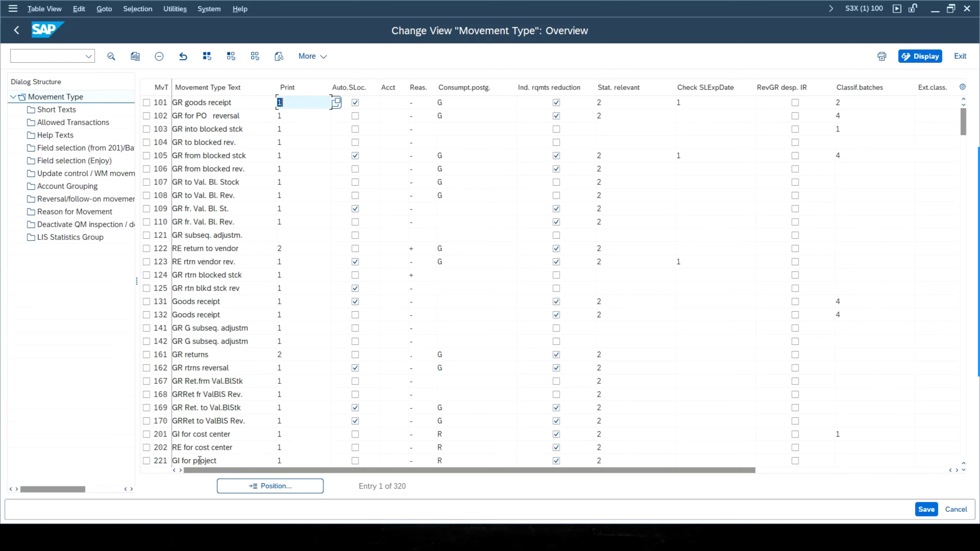
Step: Examine the movement type numbers and texts in the overview, slightly widening the MvT column
scroll(168, 314, down, 1)
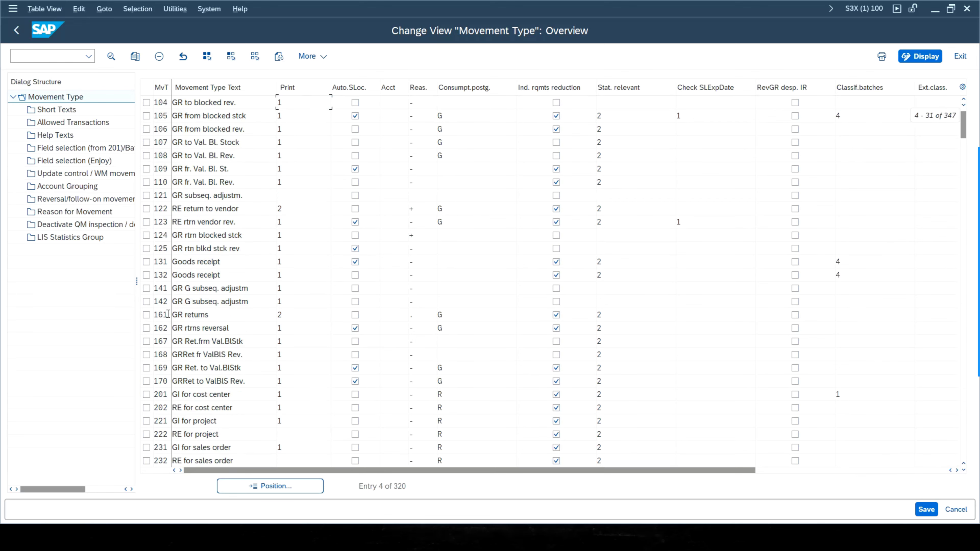
scroll(168, 314, up, 1)
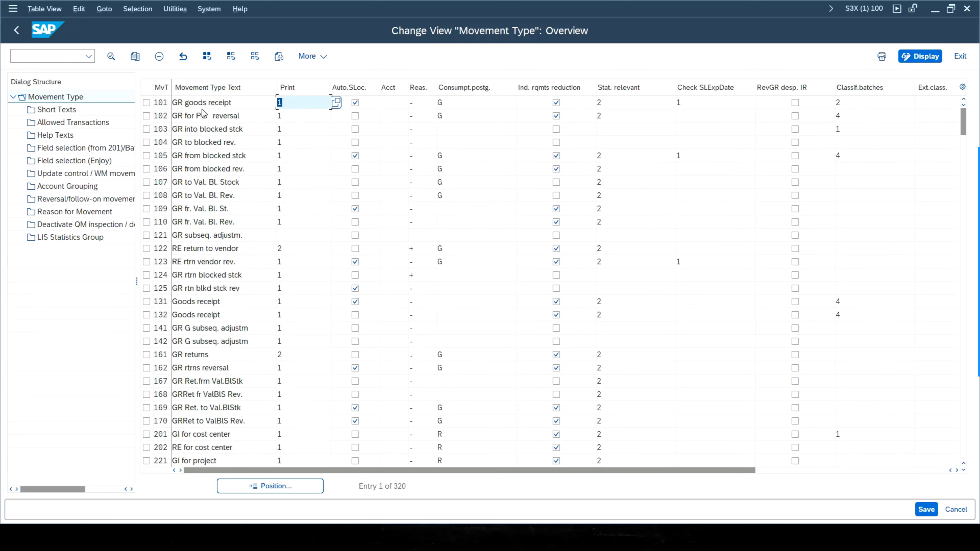
click(166, 102)
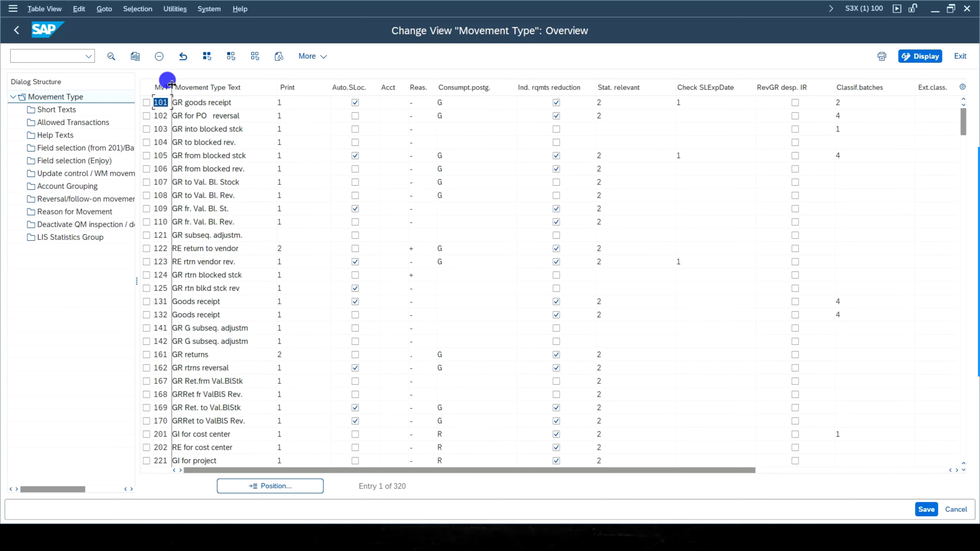
drag(172, 84, 176, 84)
click(247, 101)
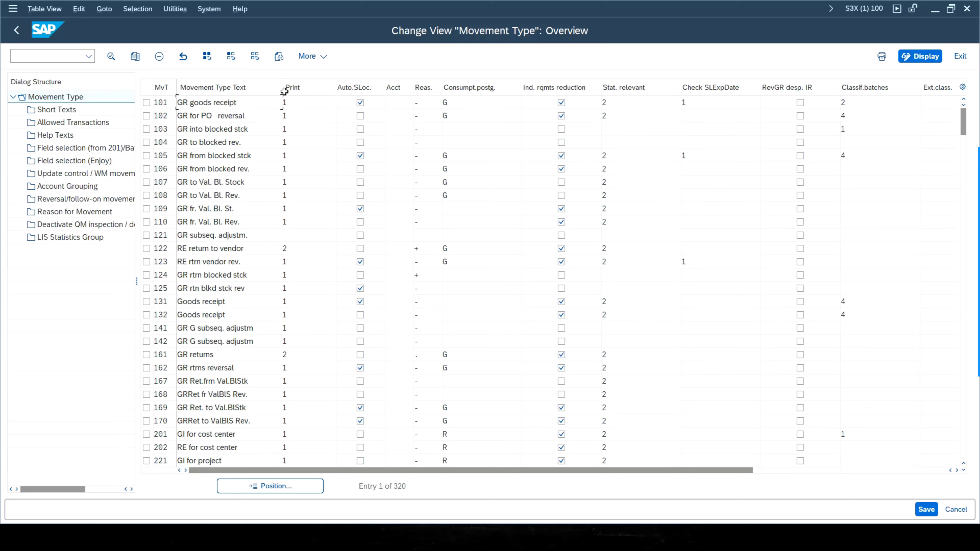
Step: Review the possible Print values for movement type 101 and close the list without changing the entry
click(307, 99)
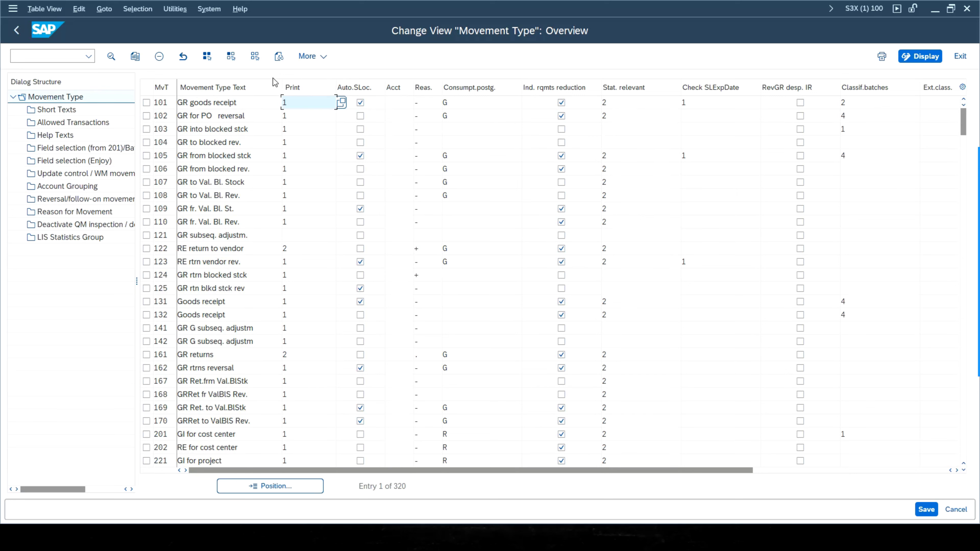
click(341, 106)
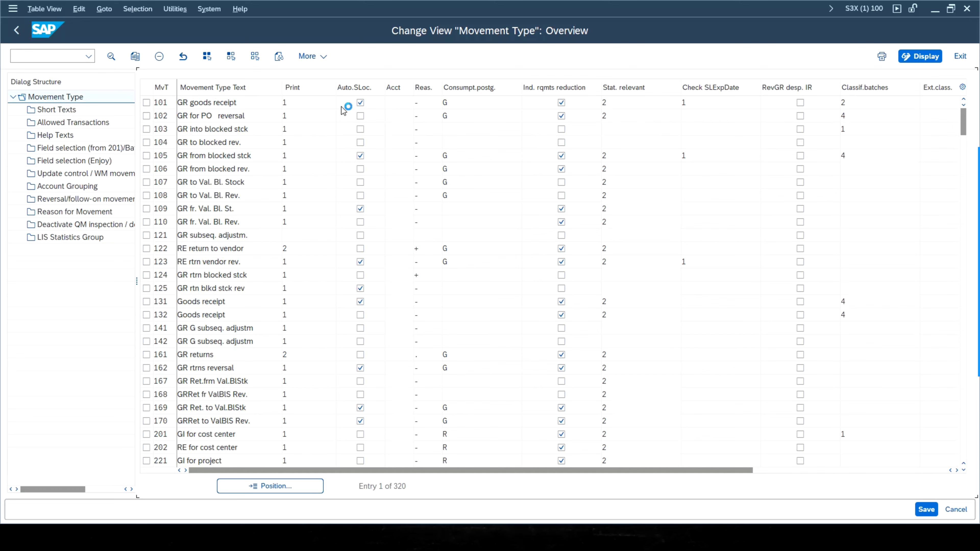
drag(76, 102, 369, 76)
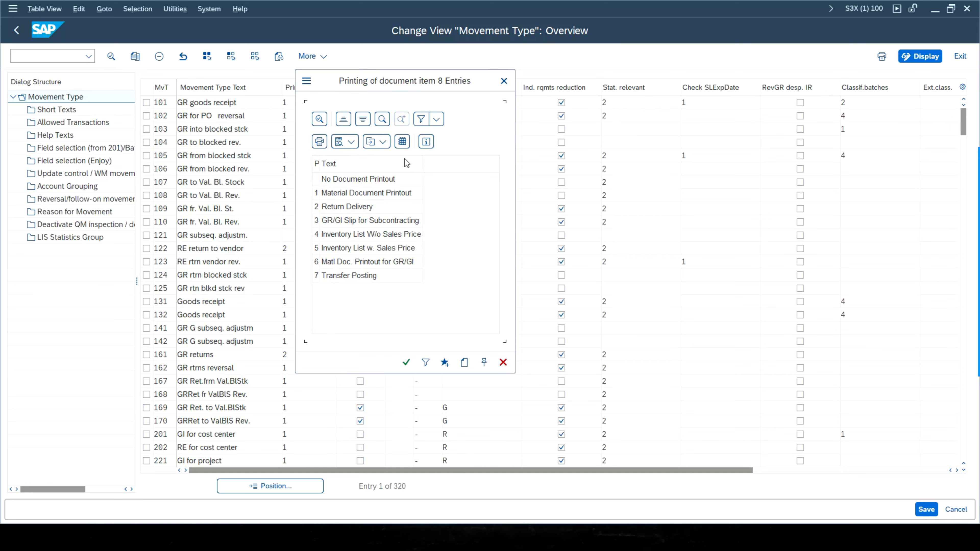
click(504, 81)
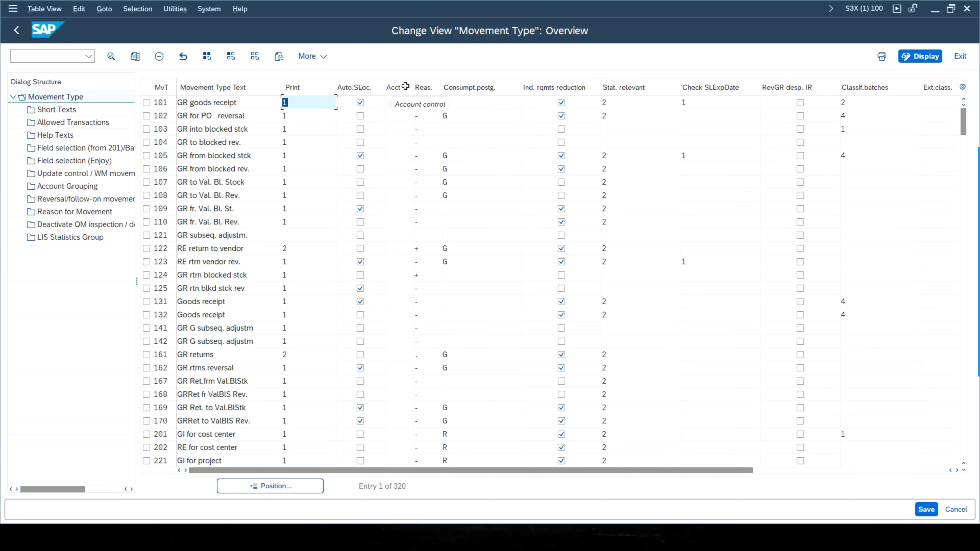
Step: Review the possible account control values for movement type 101 and close the list without choosing one
click(395, 103)
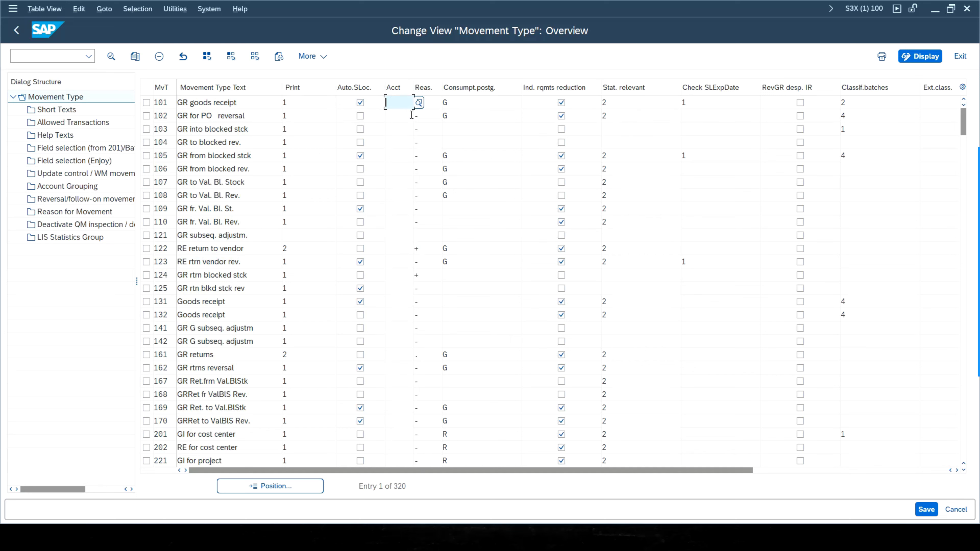
click(419, 103)
drag(229, 104, 609, 89)
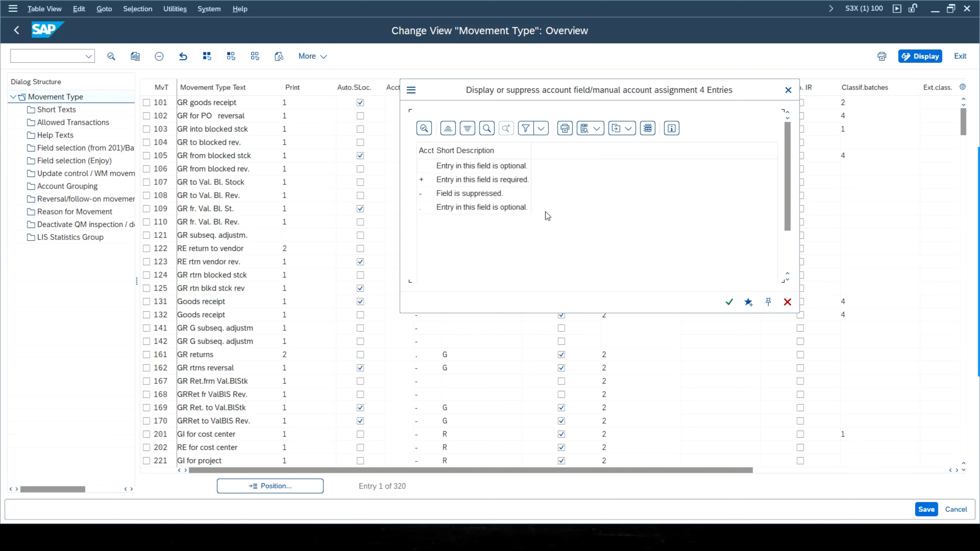
click(789, 90)
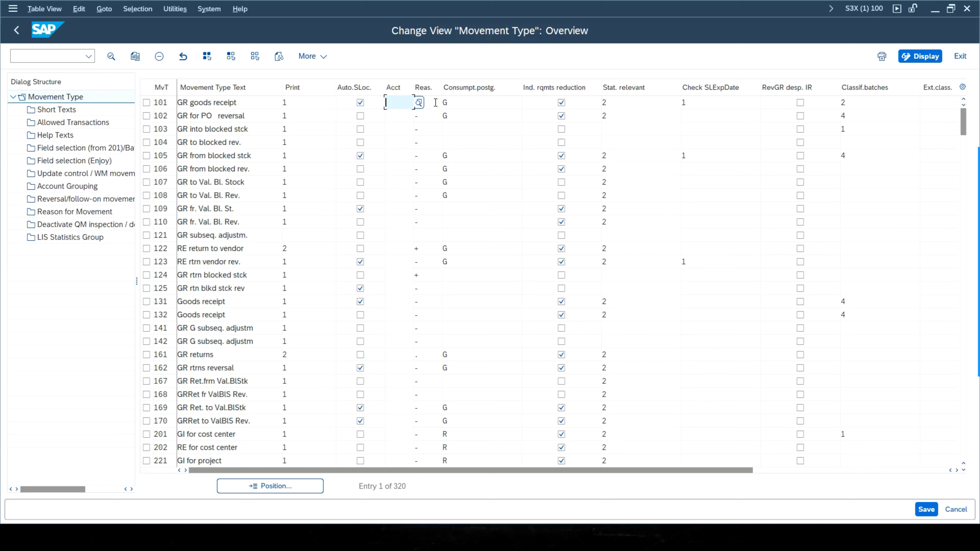
Step: Review the possible reason-for-movement control values for movement type 101 and close the list without choosing one
key(Tab)
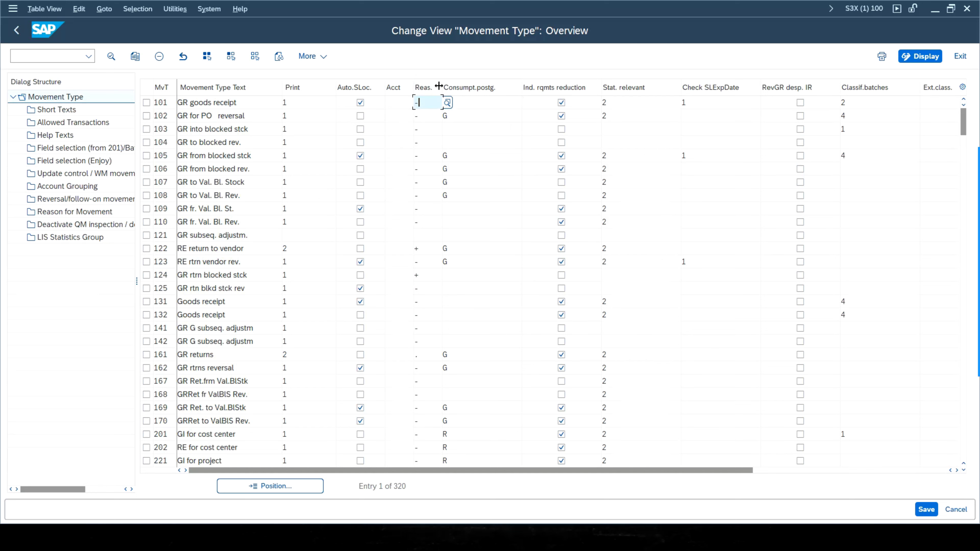
click(391, 102)
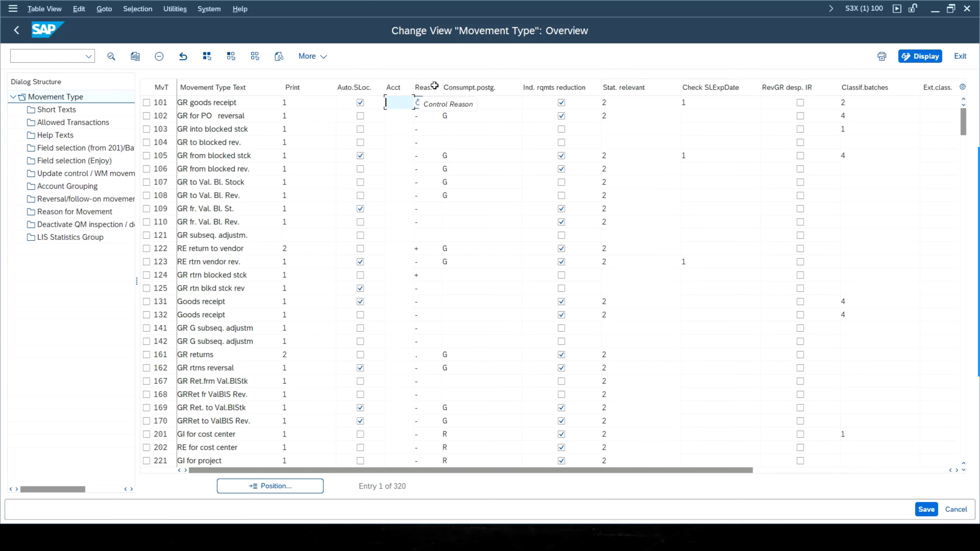
click(432, 102)
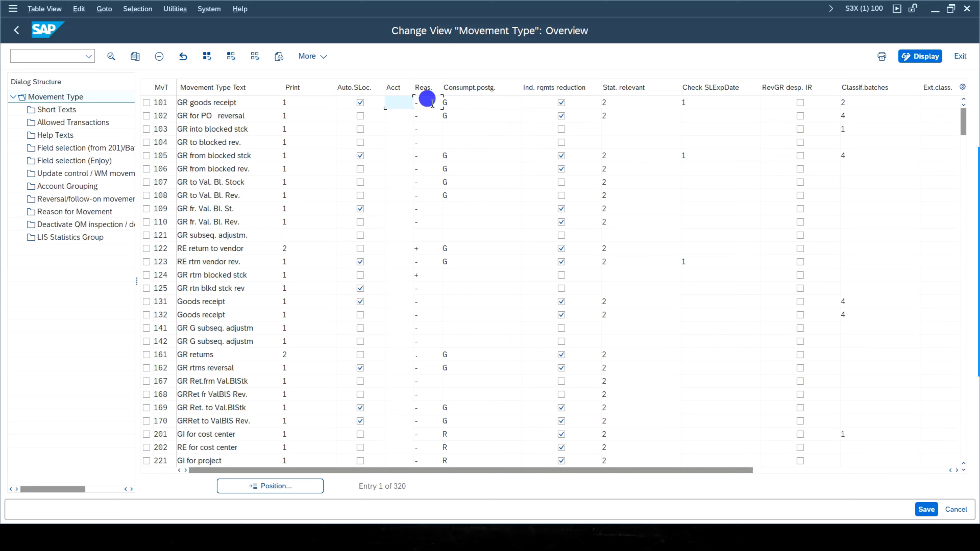
click(448, 103)
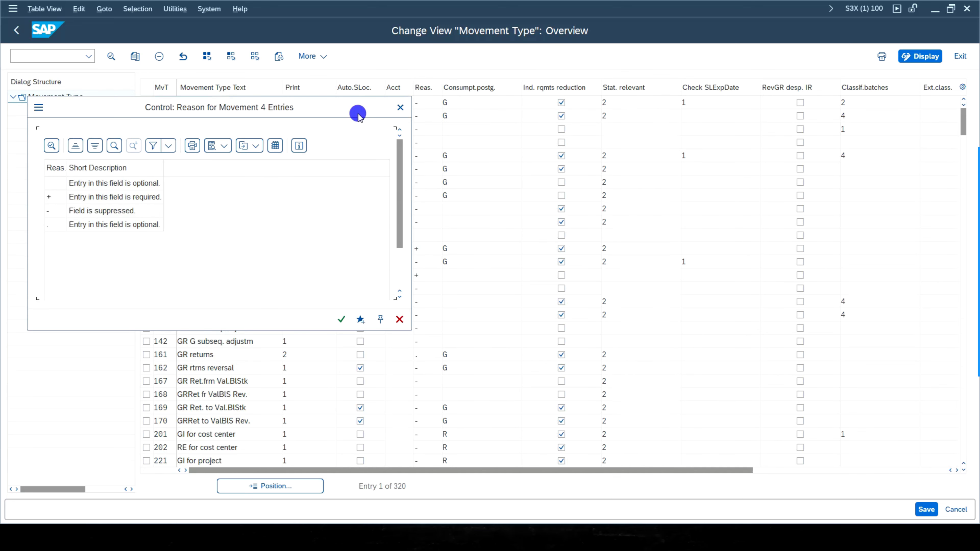
drag(305, 108, 766, 103)
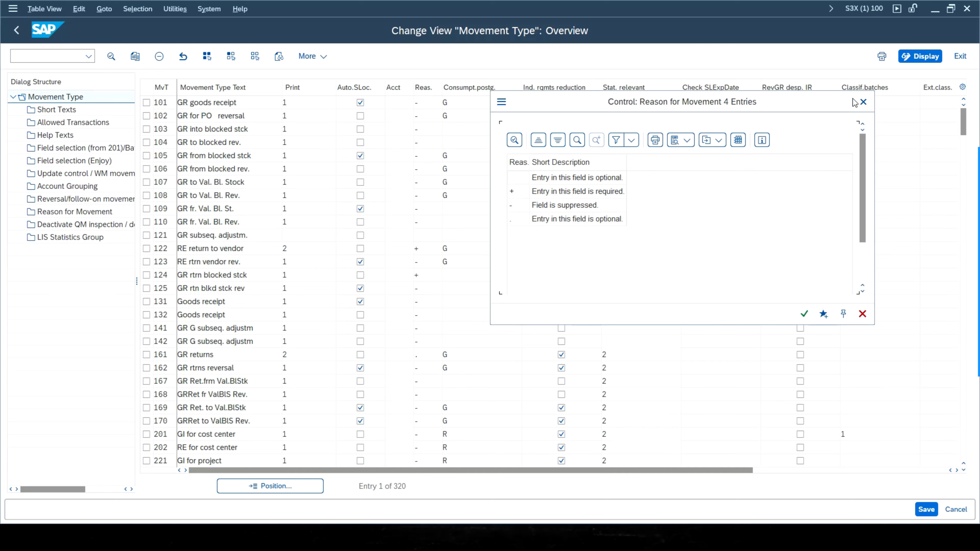
click(864, 102)
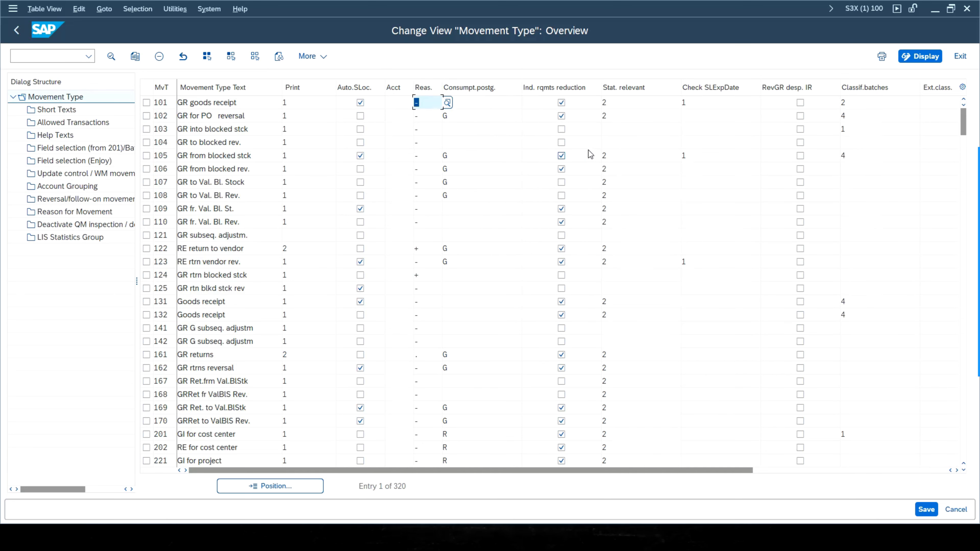
Step: Review the possible consumption posting values for movement type 101 and close the list without changing the entry
click(481, 102)
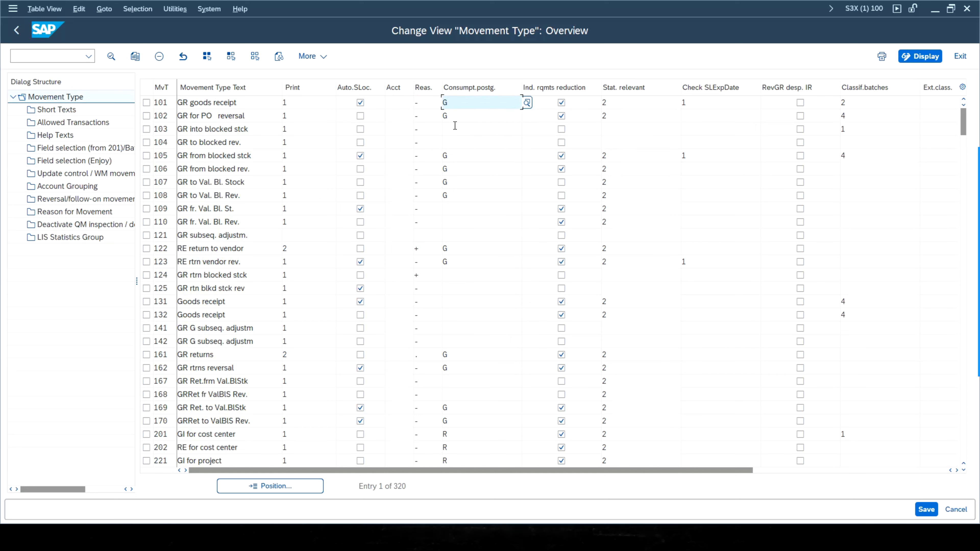
click(414, 102)
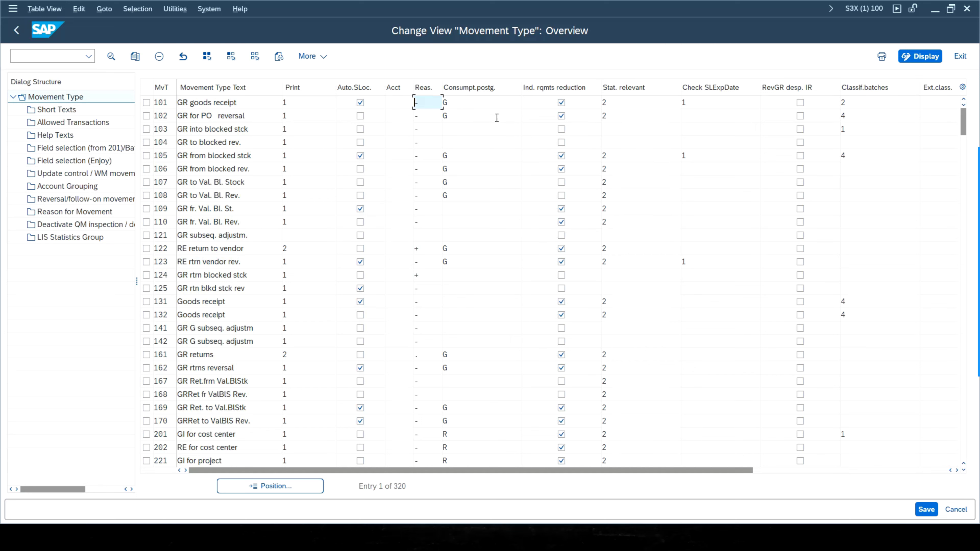
click(480, 102)
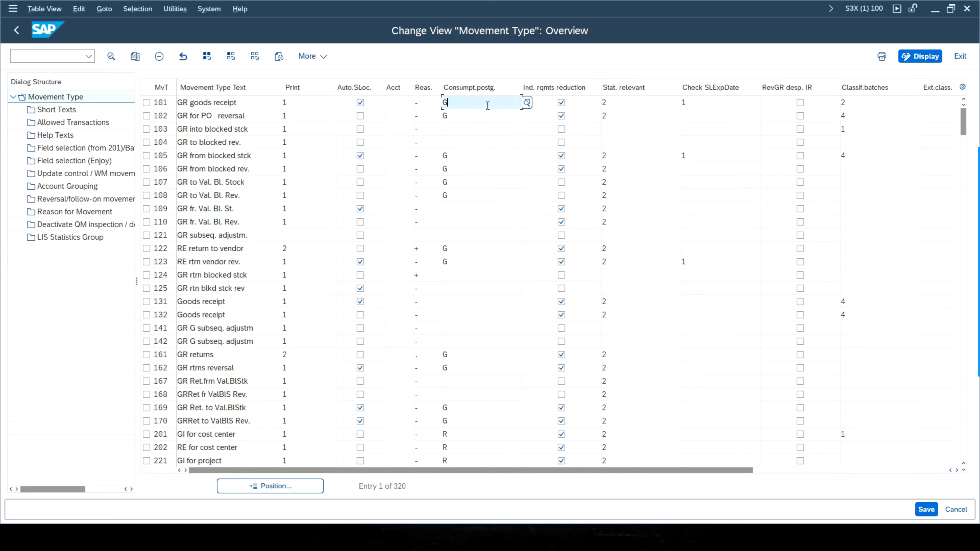
click(526, 102)
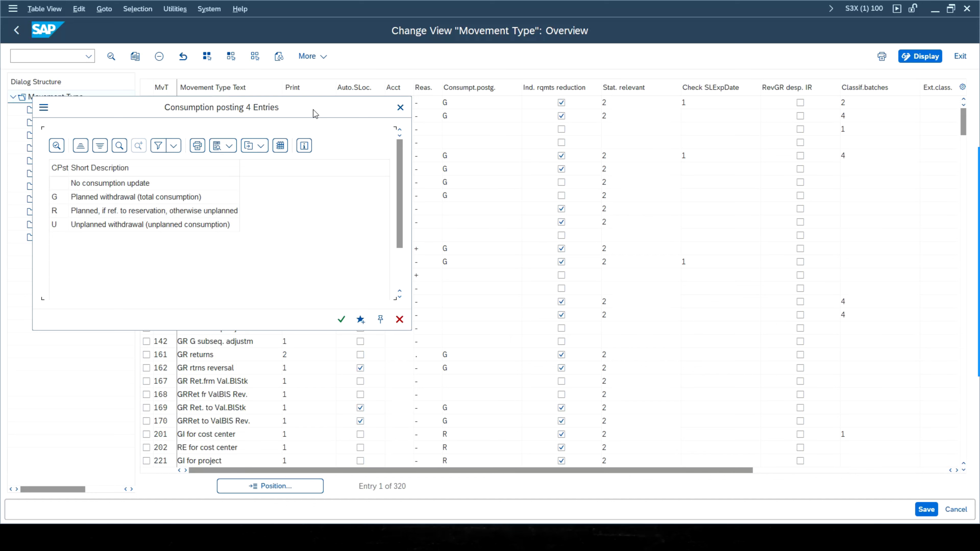
click(404, 113)
click(404, 112)
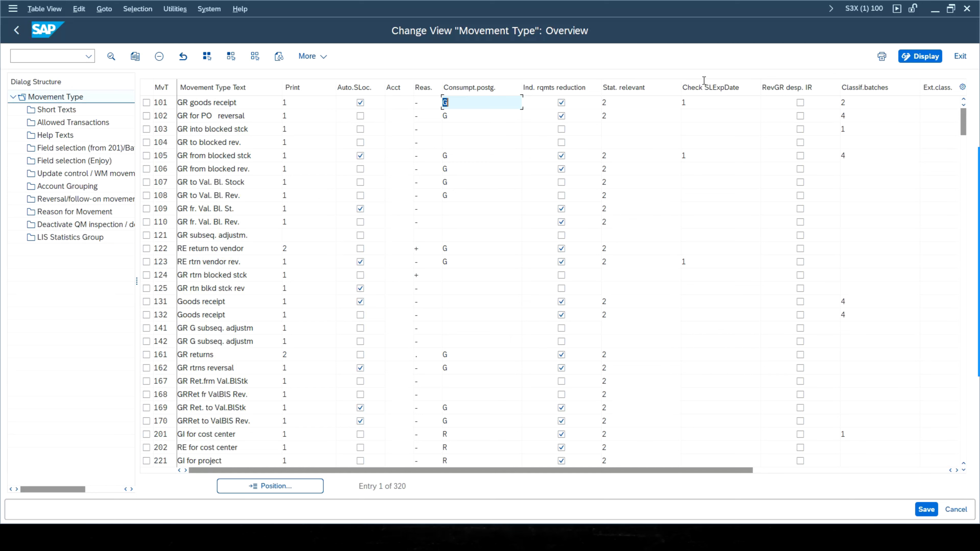
Step: Display the possible shelf life expiration date check values for movement type 101 and close the list
click(706, 100)
click(770, 104)
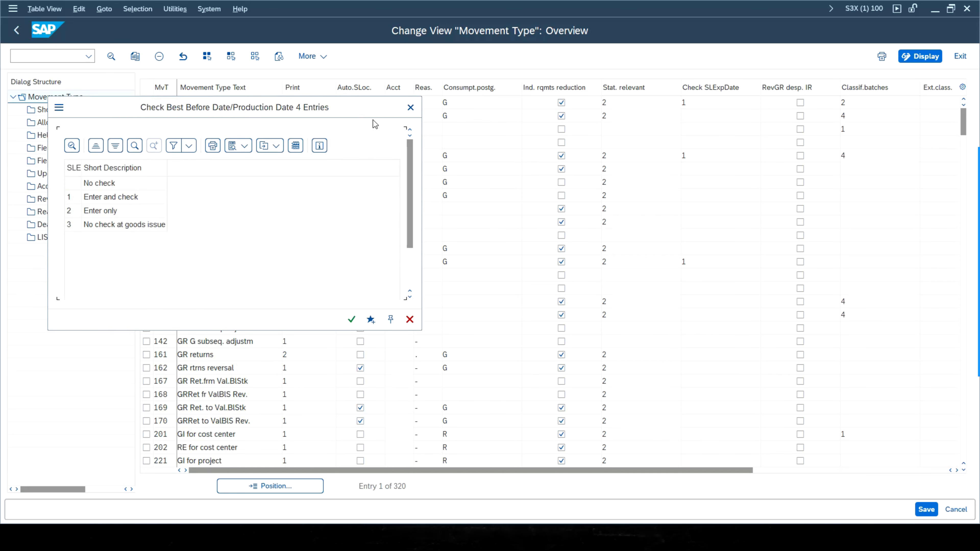
key(Escape)
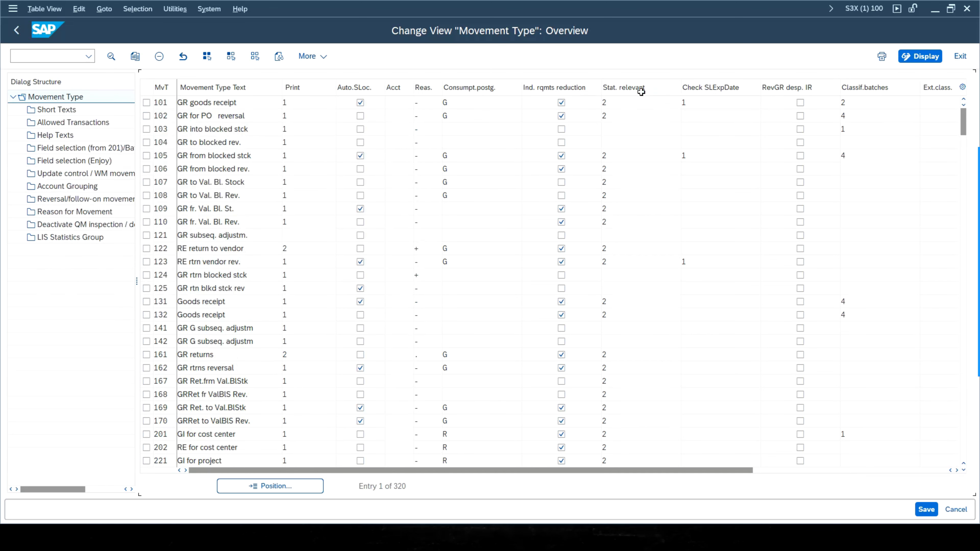
Step: Review the possible statistics relevance values for movement type 101 and close the list without changing the entry
click(634, 102)
click(594, 126)
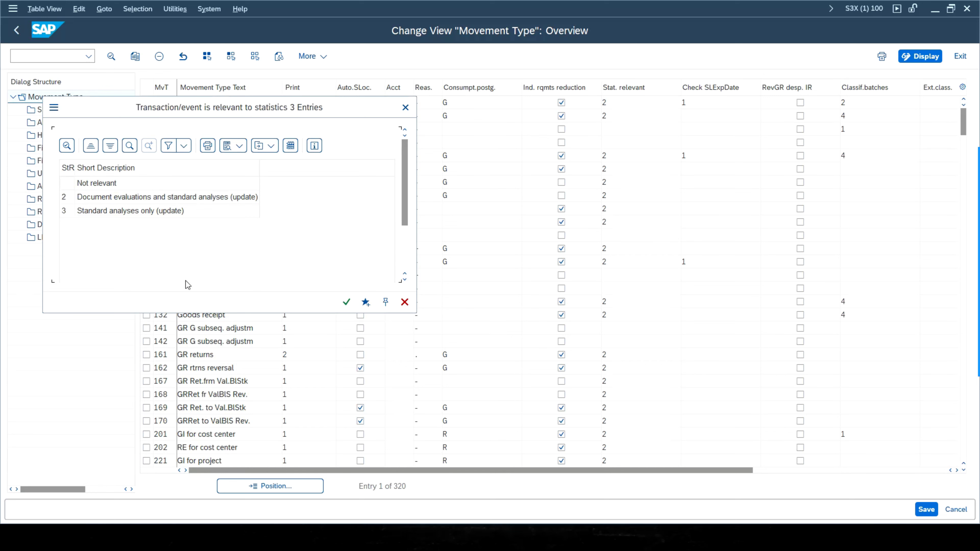
click(405, 107)
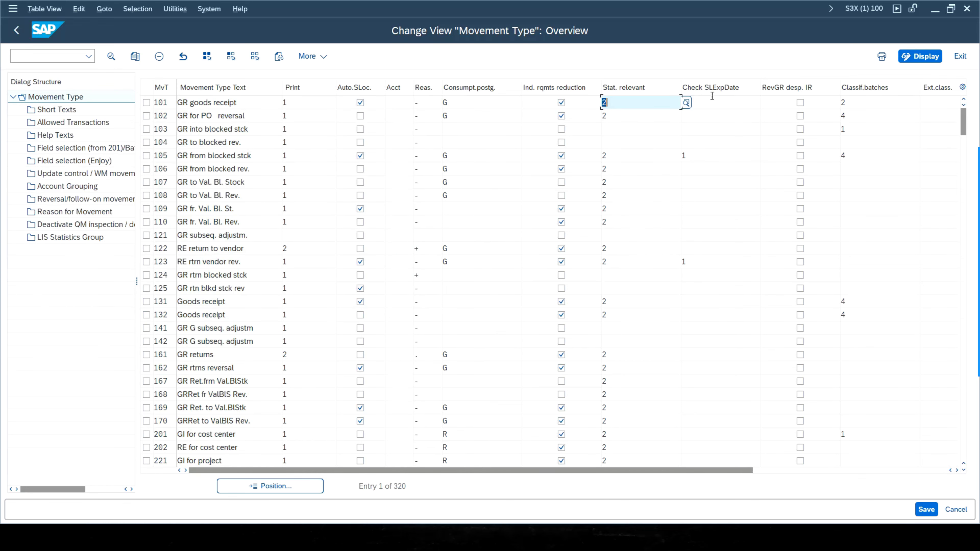
Step: Review the possible Check SLExpDate values for movement type 101, close the list and examine the remaining columns of the overview
click(723, 97)
click(720, 103)
click(768, 99)
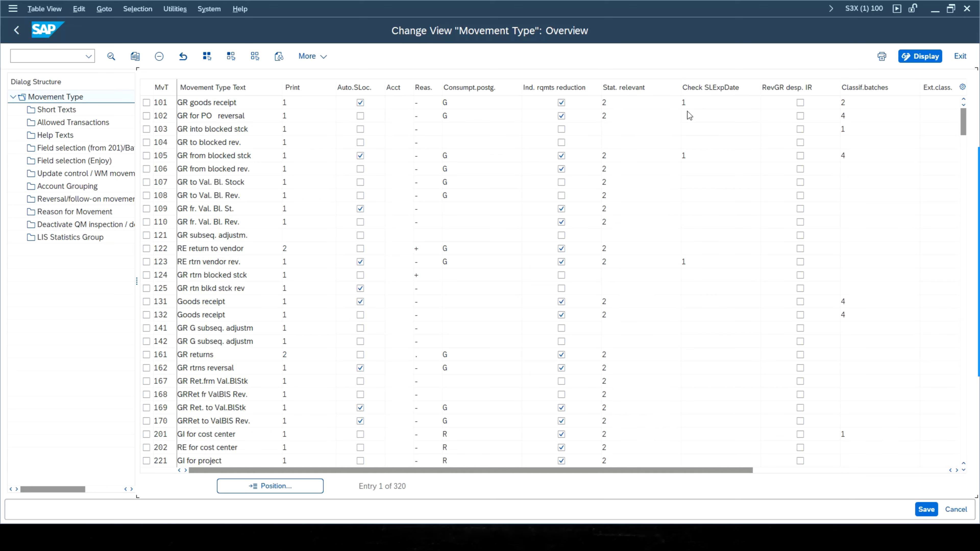
click(628, 119)
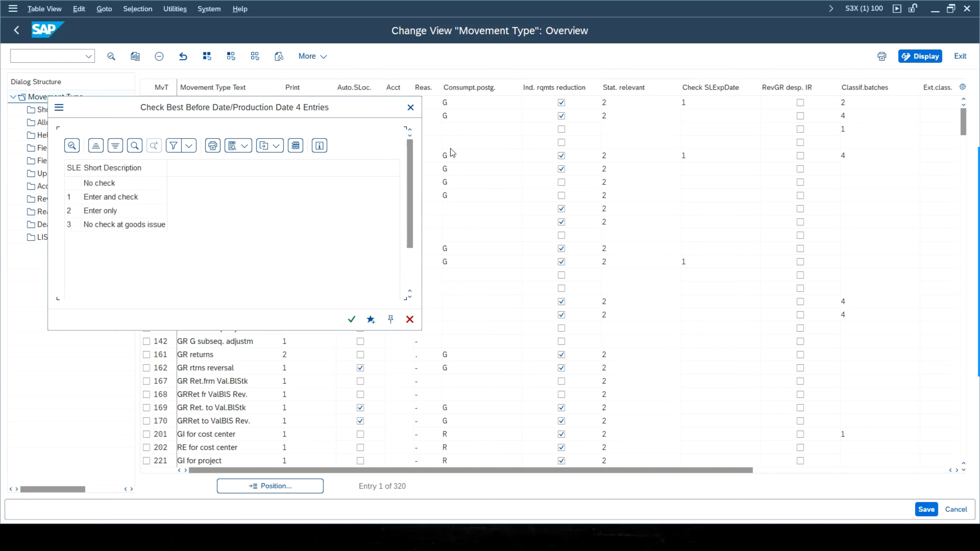
click(410, 109)
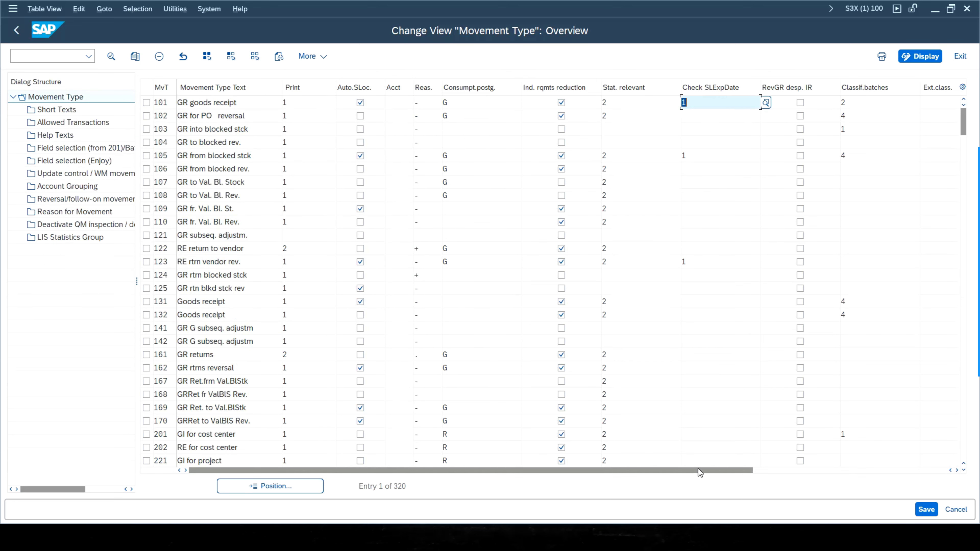
drag(694, 469, 828, 467)
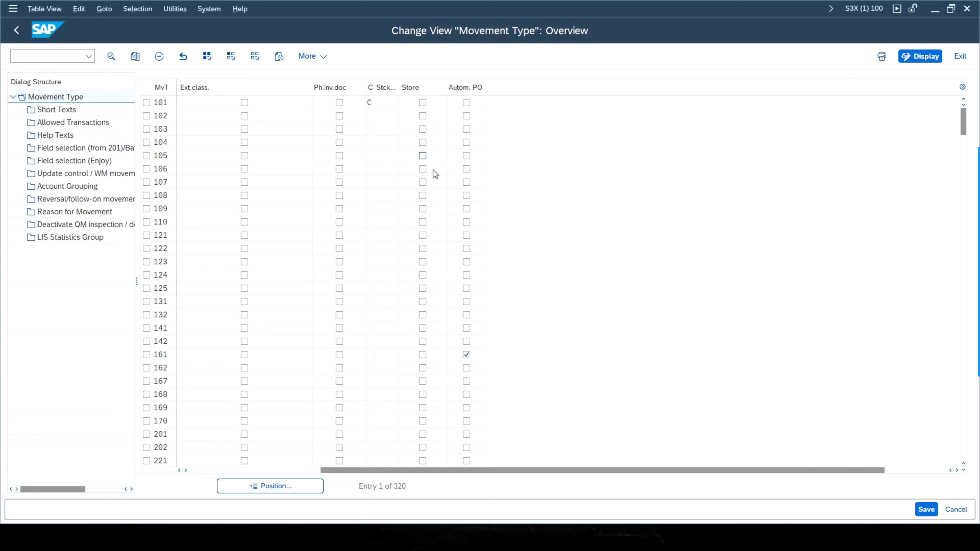
drag(619, 470, 330, 465)
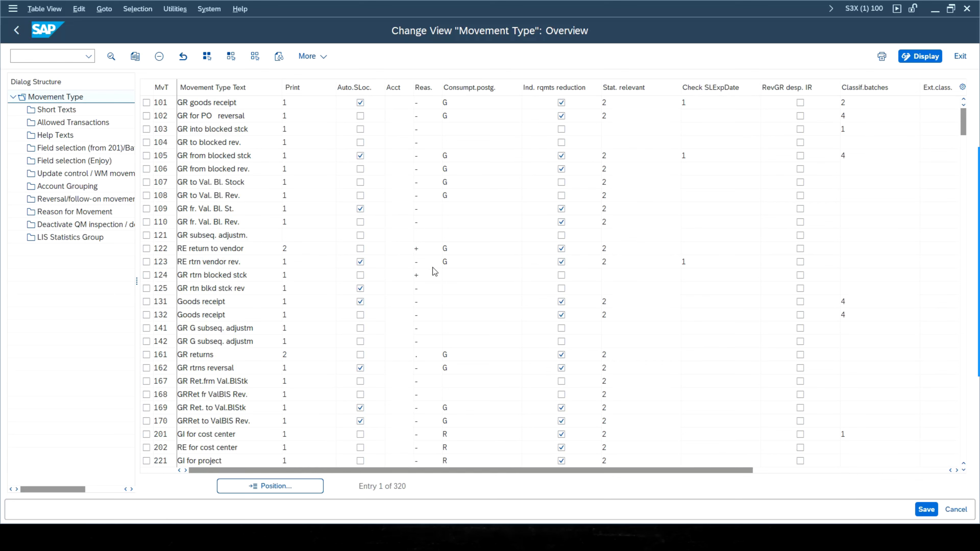
Step: Review the possible reason-for-movement control values for movement type 122, RE return to vendor, and close the list without changing the entry
scroll(434, 267, down, 1)
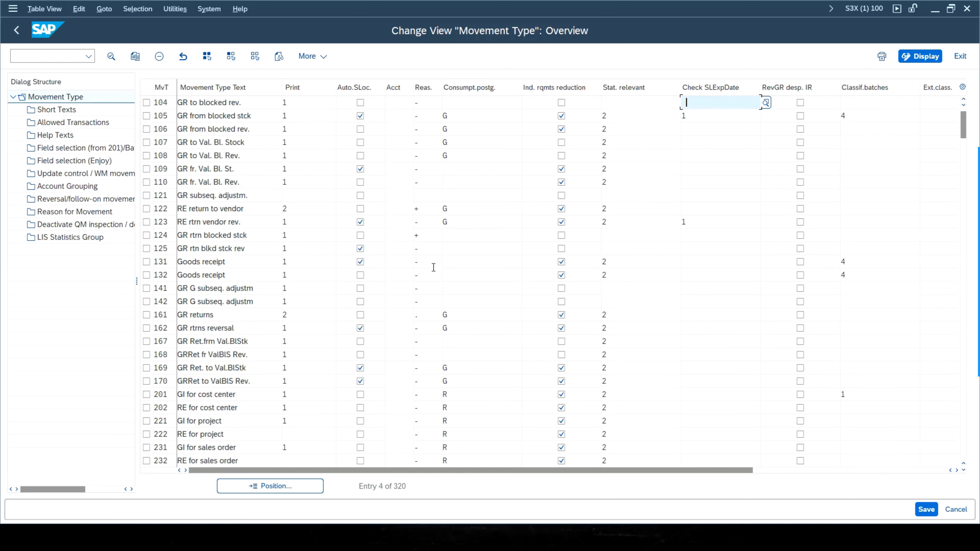
click(164, 208)
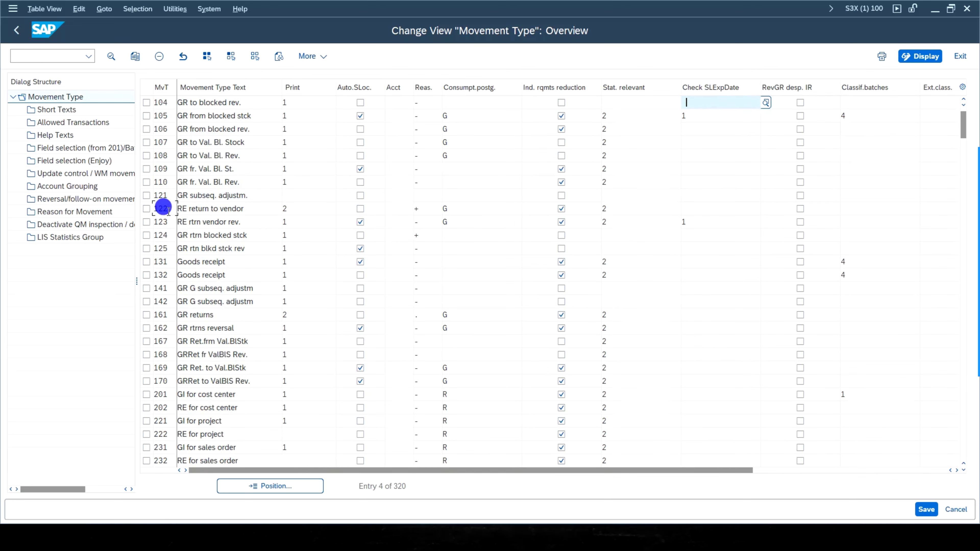
click(231, 209)
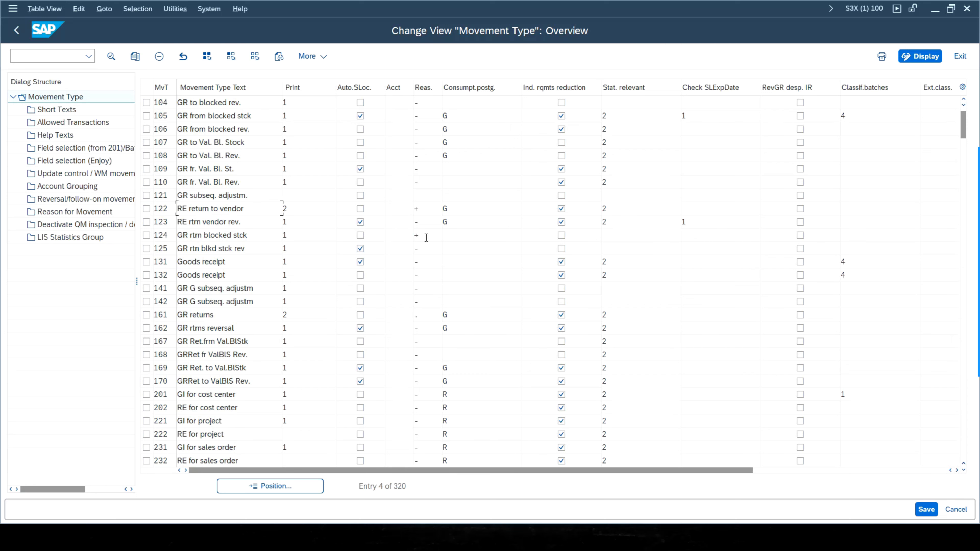
click(416, 209)
click(441, 213)
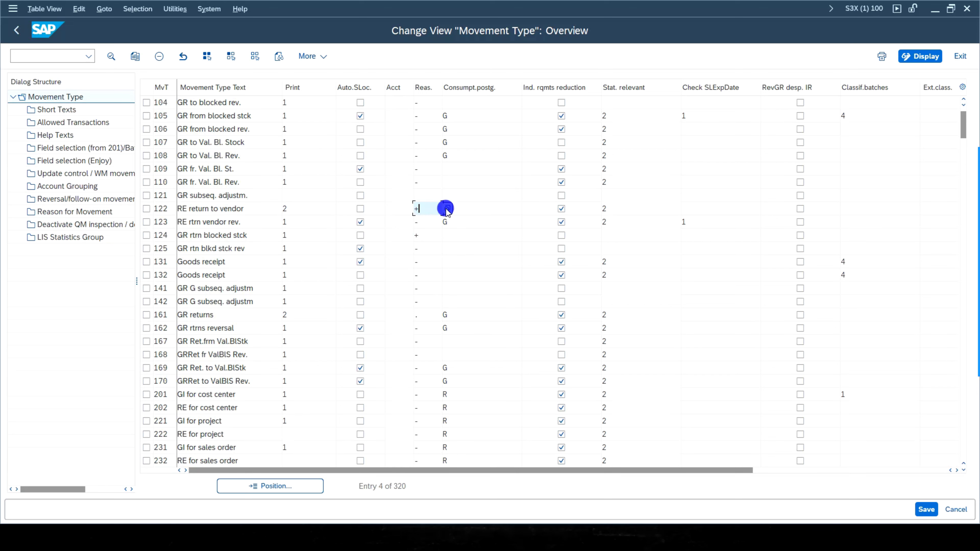
click(447, 227)
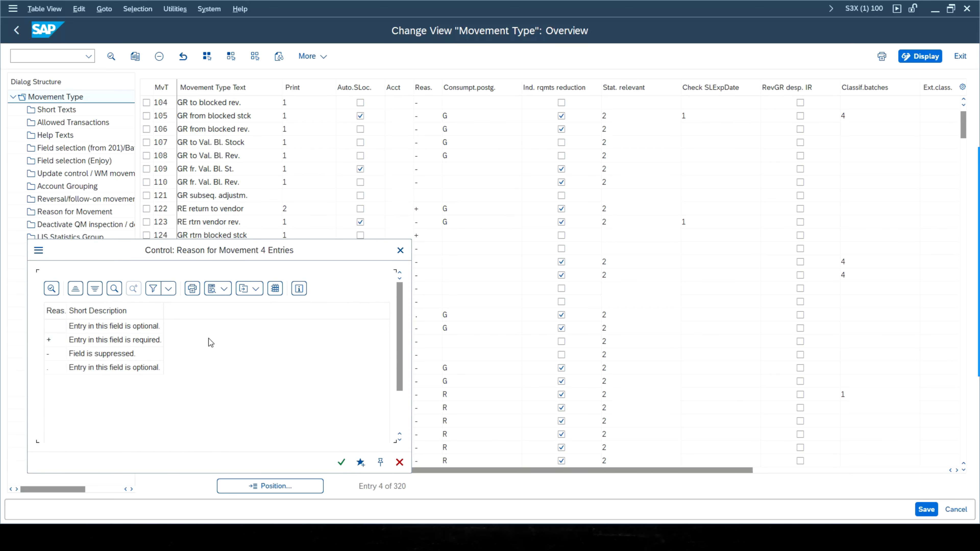
click(400, 251)
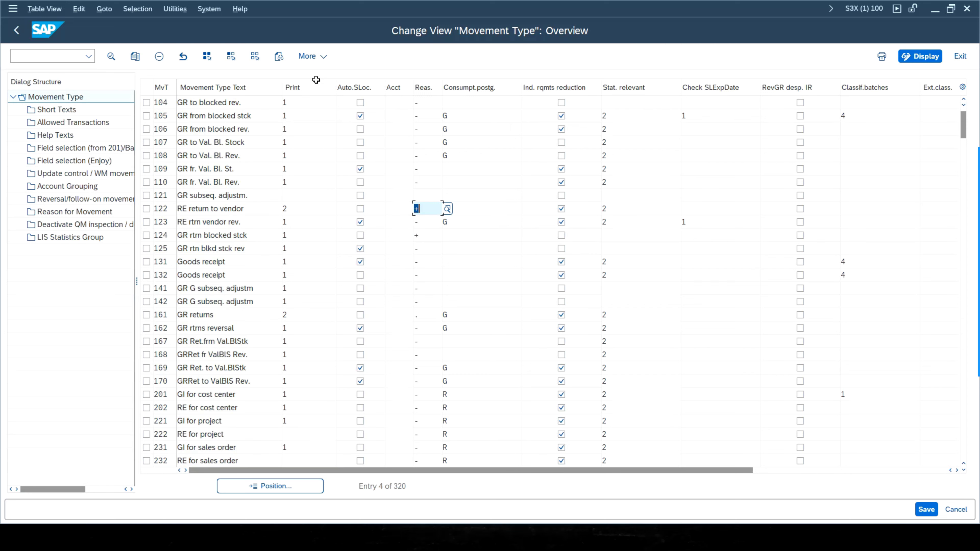
Step: Select movement type 101 in the overview and display its short texts
key(Return)
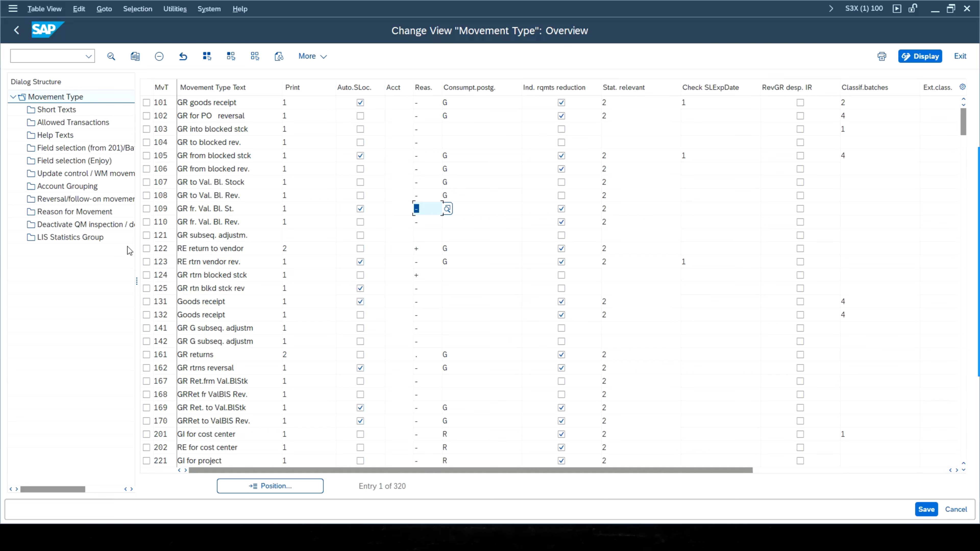
click(147, 102)
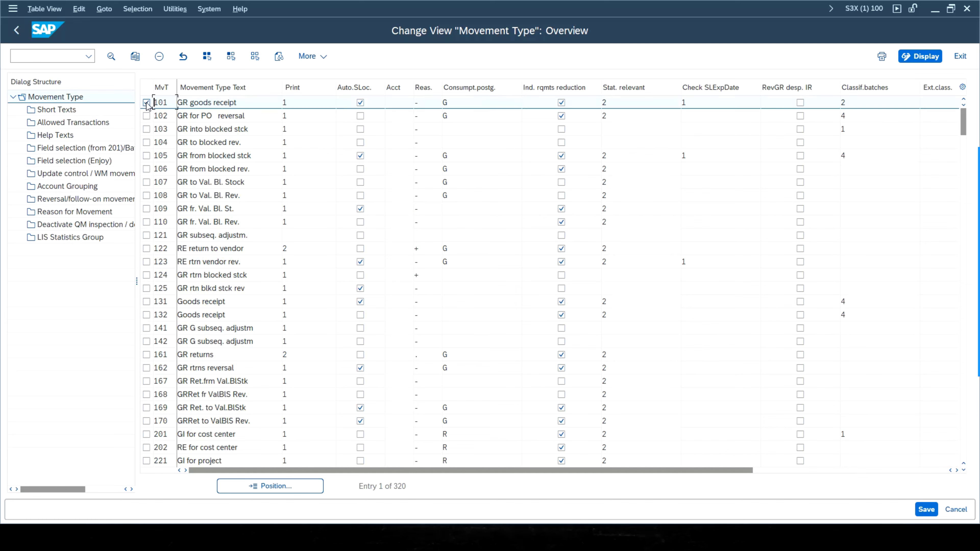
double_click(67, 111)
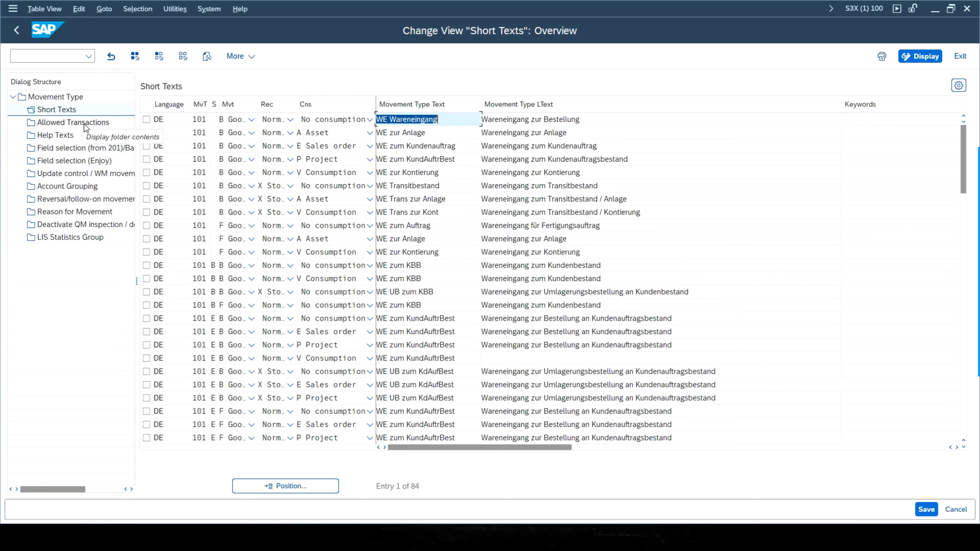
Step: Display the allowed transactions for movement type 101 and examine the list of transaction codes through to its end
double_click(73, 123)
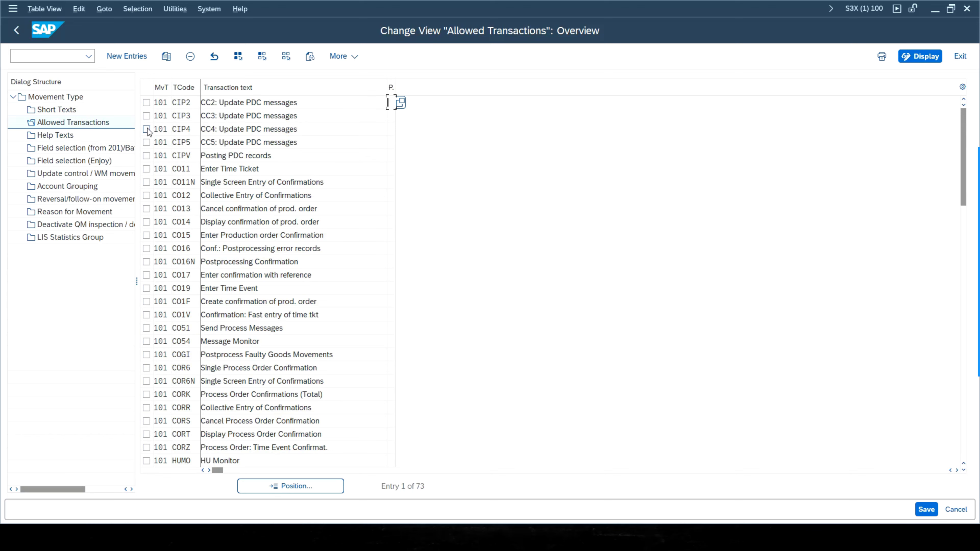
scroll(239, 147, down, 1)
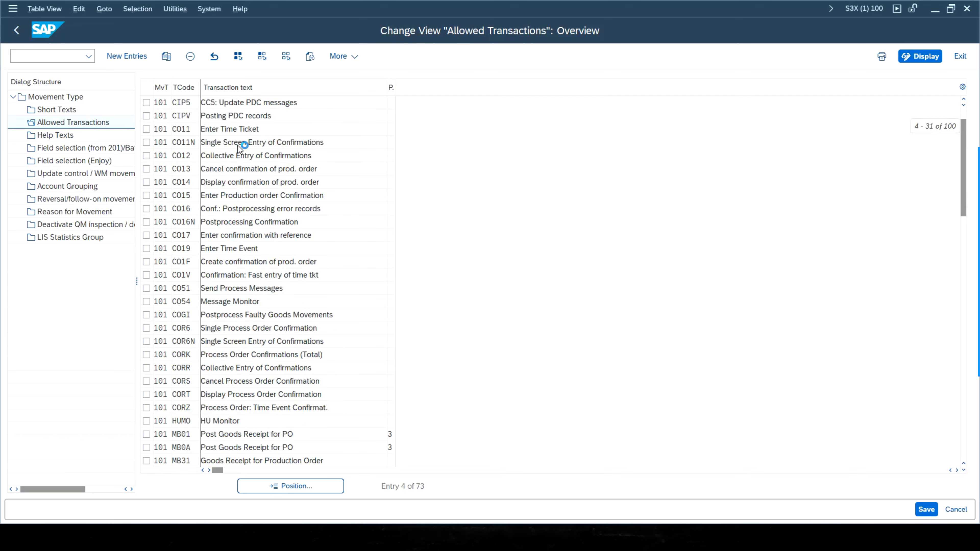
scroll(242, 146, down, 9)
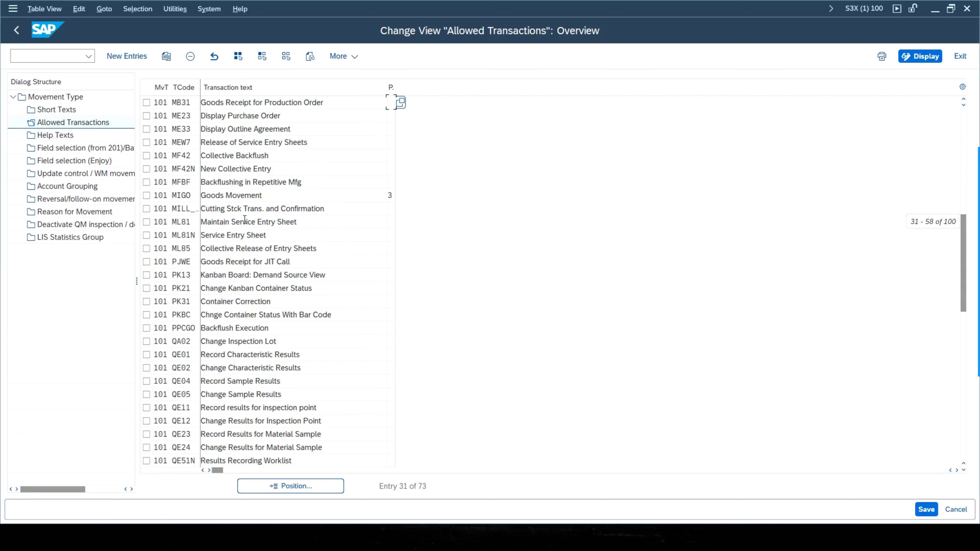
scroll(245, 220, down, 2)
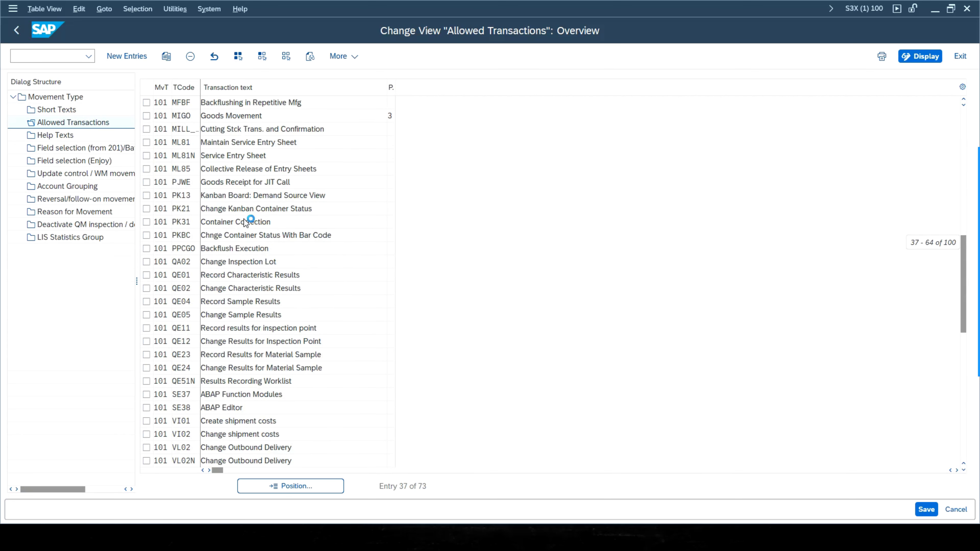
scroll(245, 222, down, 12)
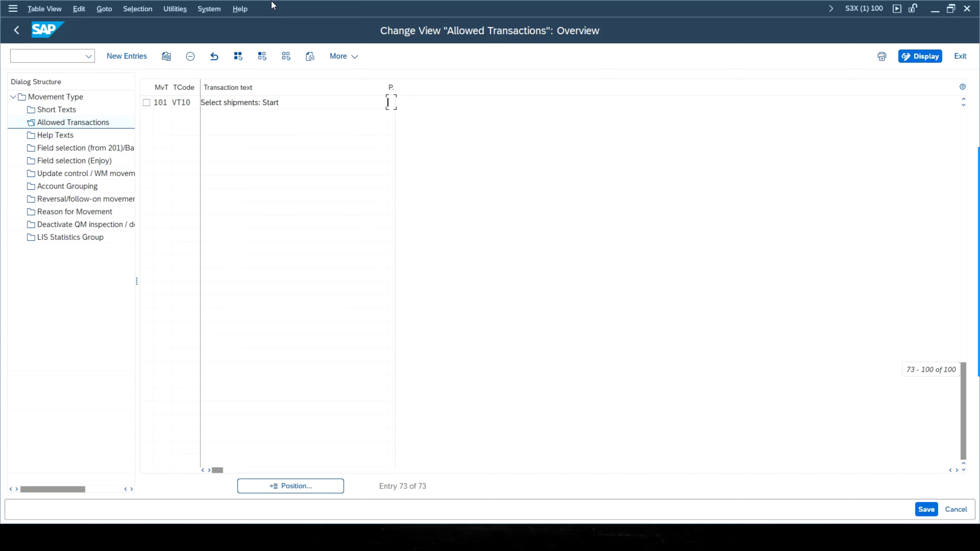
scroll(209, 170, up, 10)
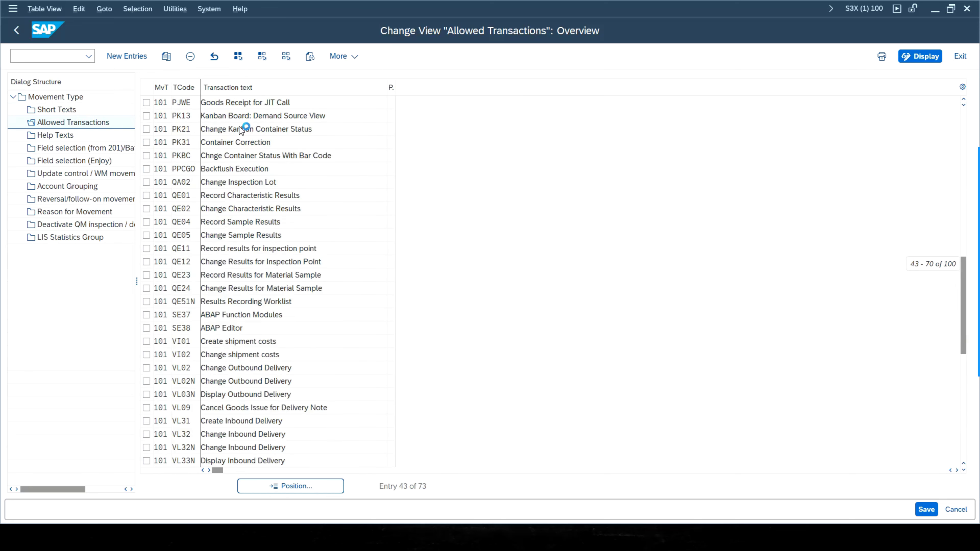
Step: Find the MIGO entry among the allowed transactions for movement type 101 and highlight its code and transaction text
scroll(241, 130, up, 7)
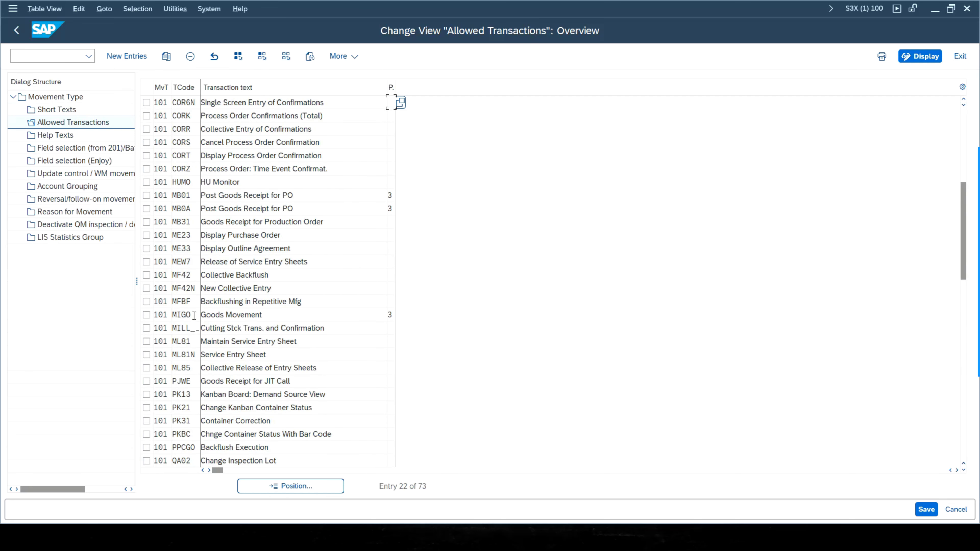
drag(194, 316, 110, 312)
key(Tab)
drag(275, 310, 3, 313)
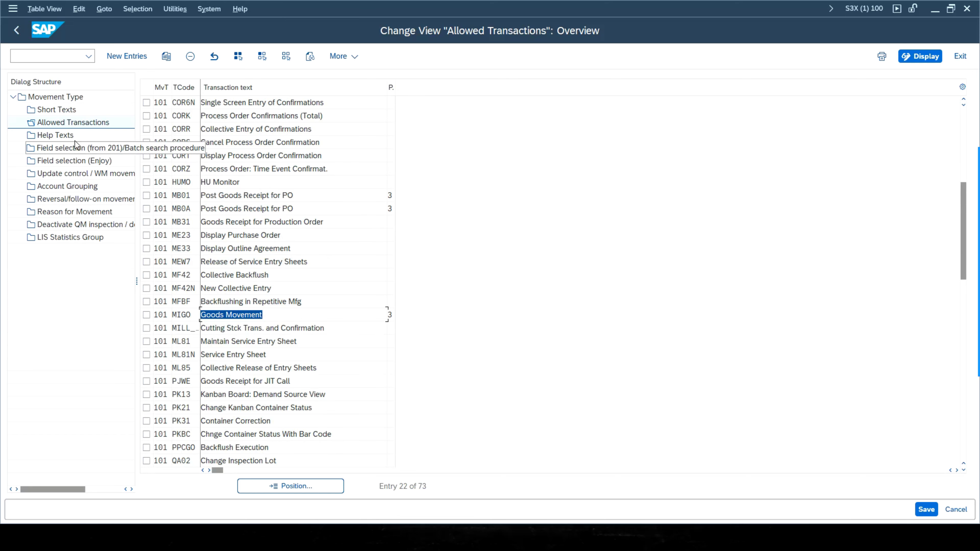
Step: Display the help texts for movement type 101, followed by its Field selection (Enjoy) settings
double_click(69, 135)
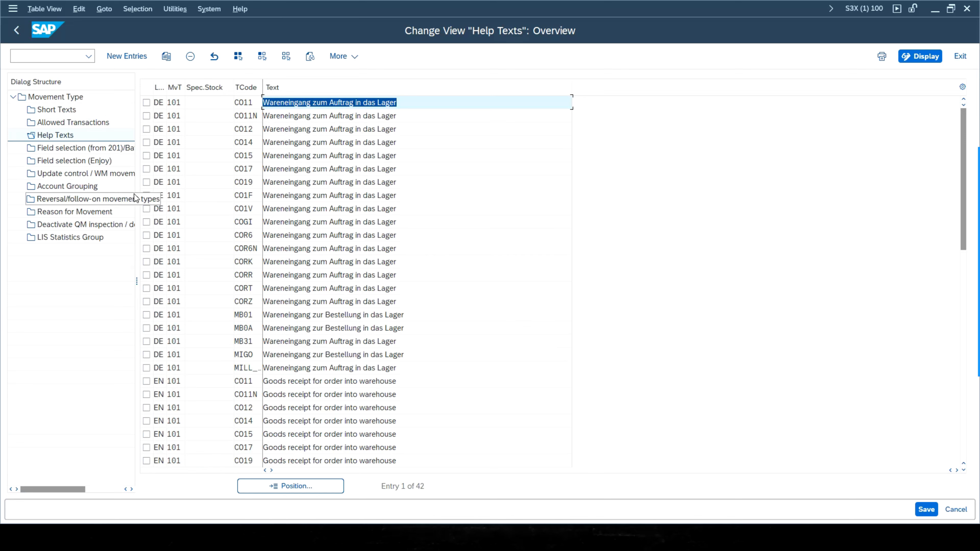
click(101, 162)
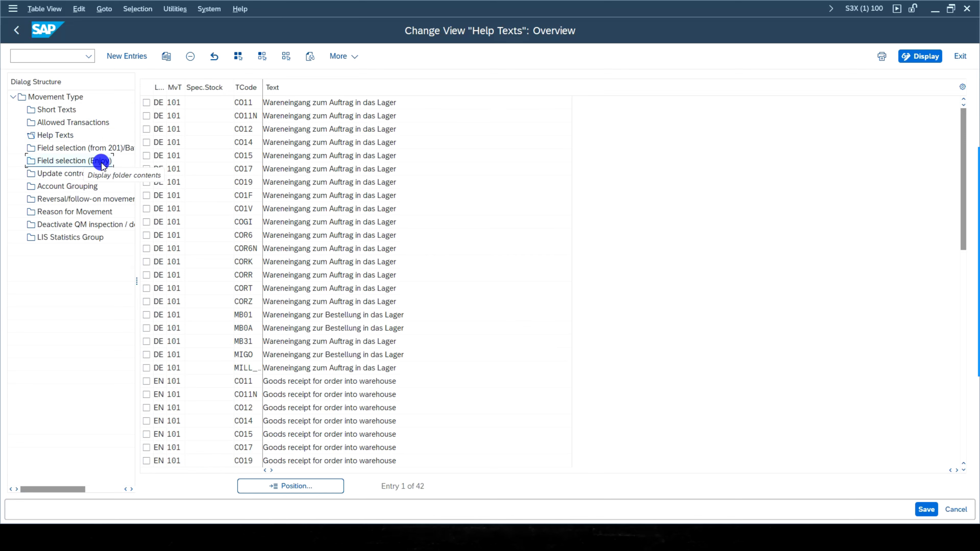
double_click(101, 162)
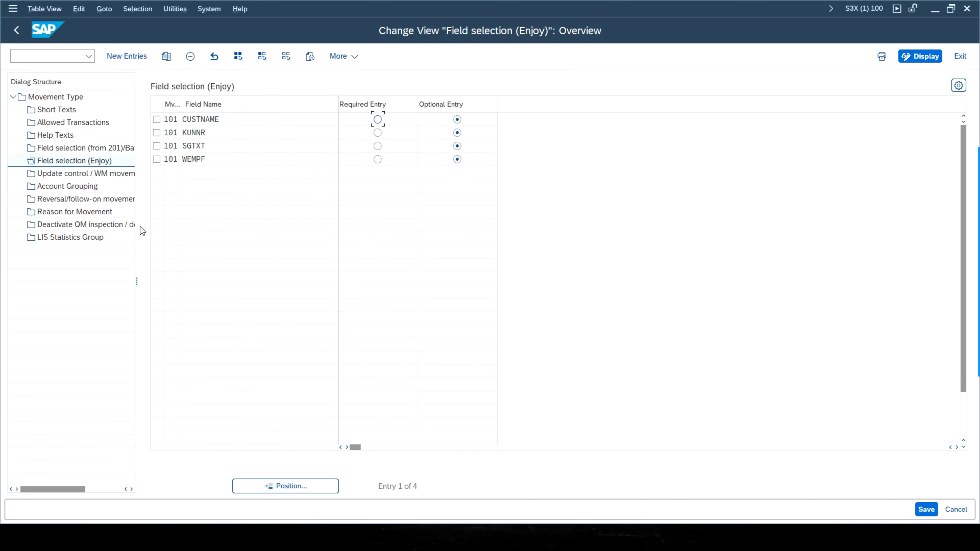
Step: Widen the dialog structure so the full folder names fit, and display the account grouping for movement type 101
click(137, 279)
drag(138, 280, 231, 304)
click(79, 186)
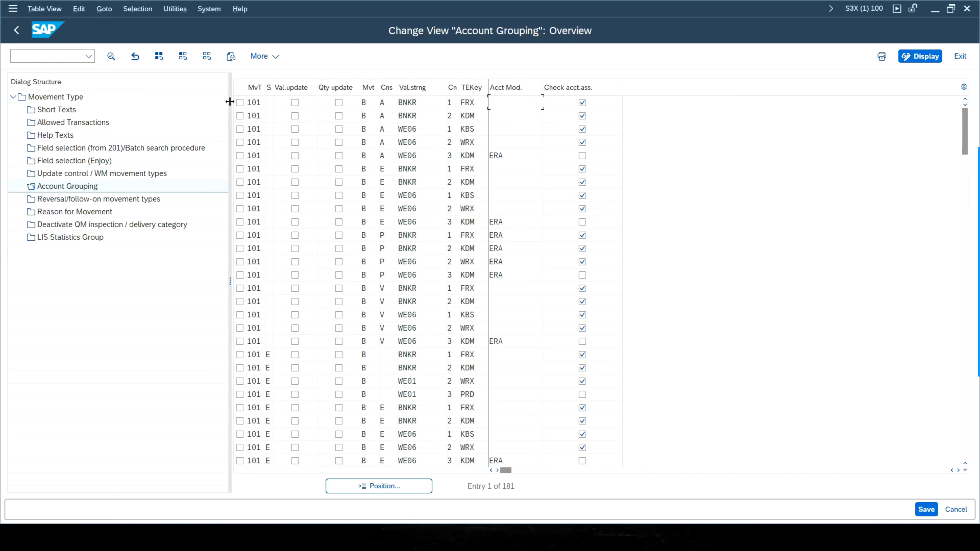
Step: Review the details of the first account grouping entry, value string BNKR with consumption A, and return to the overview
click(240, 103)
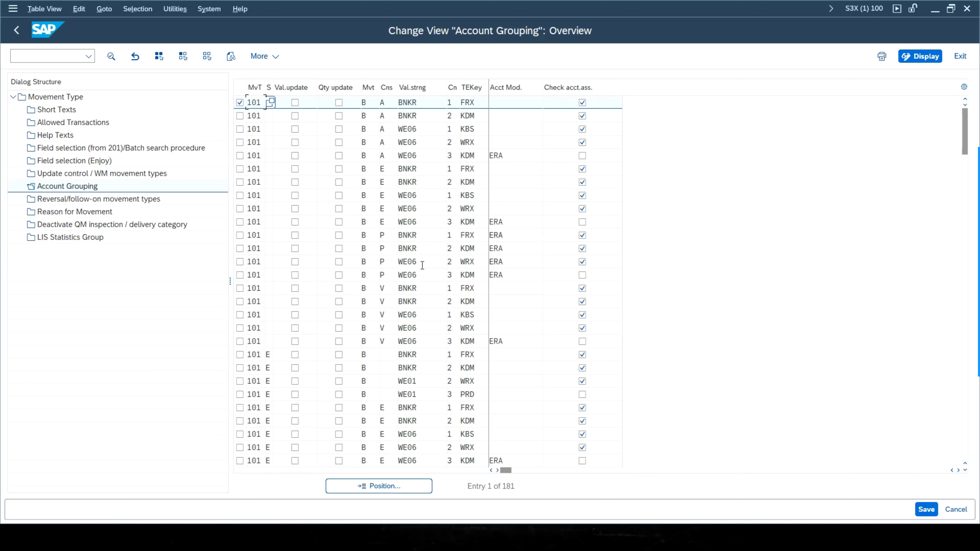
scroll(420, 264, down, 1)
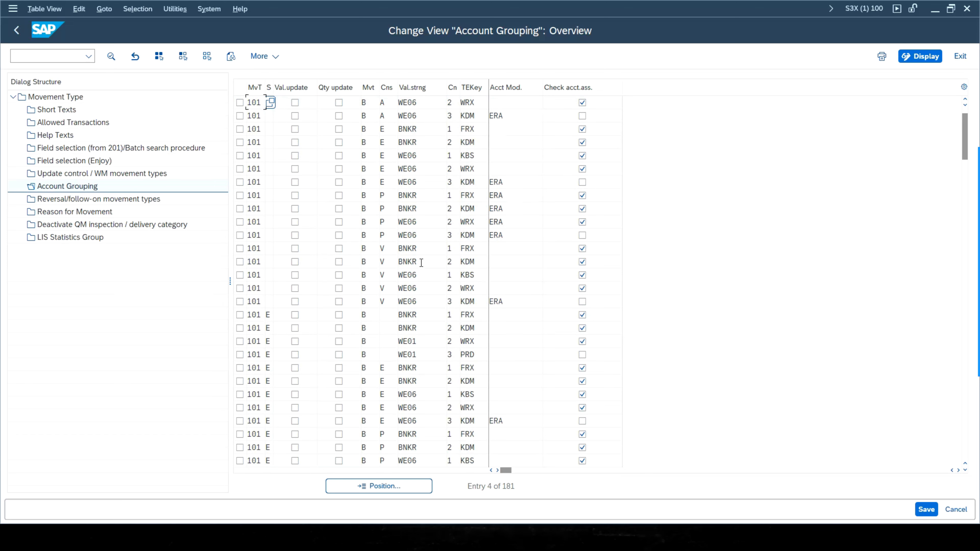
scroll(252, 102, up, 1)
click(256, 102)
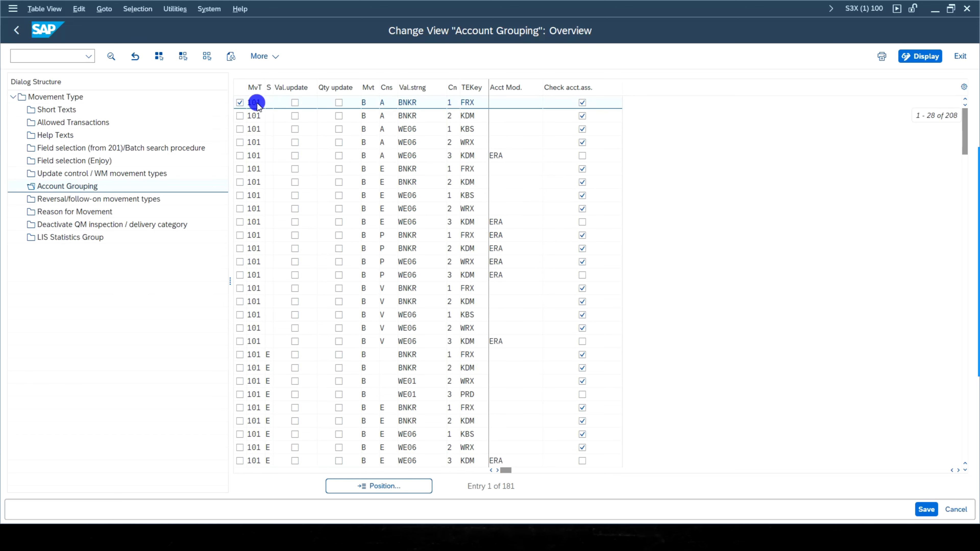
double_click(257, 103)
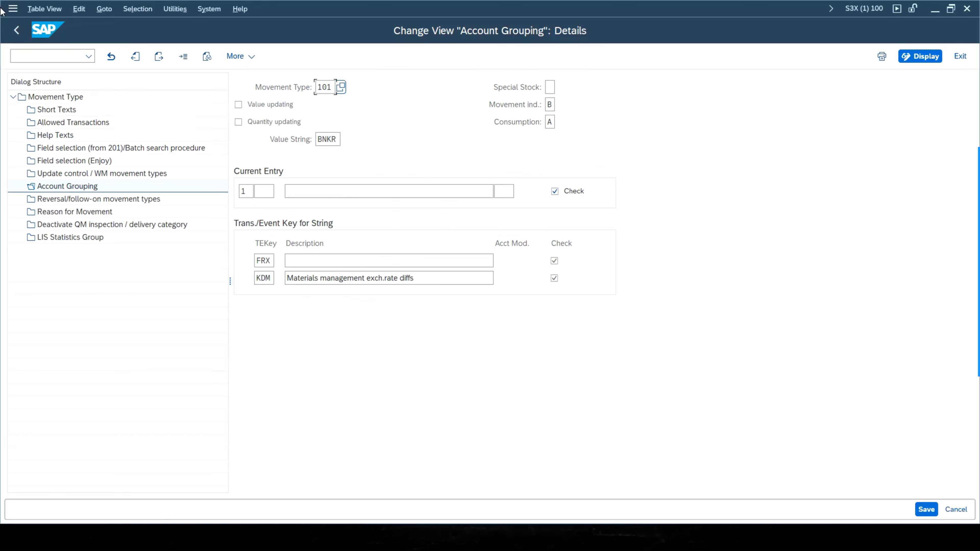
click(16, 30)
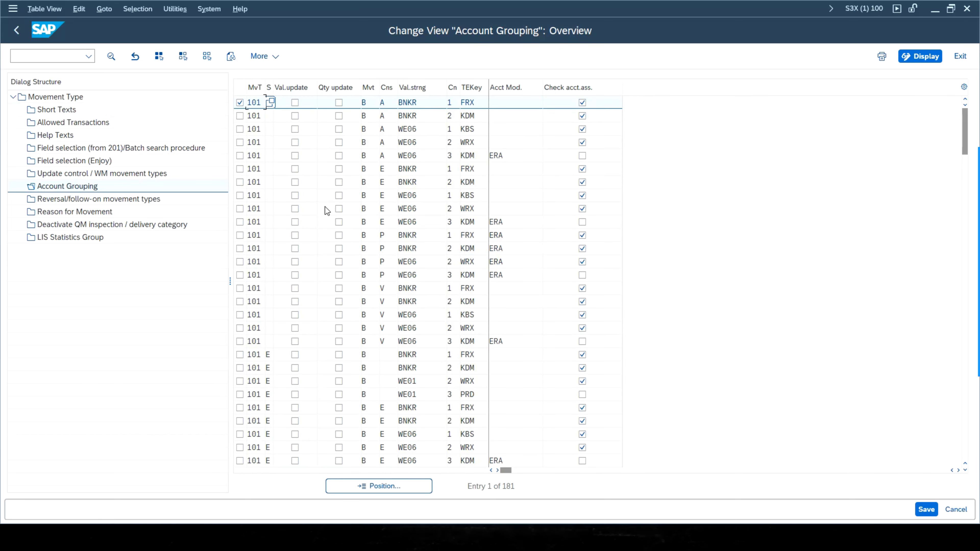
Step: Examine the account grouping entries of movement type 101 across special stocks, value strings, transaction keys and account modifiers
scroll(324, 205, down, 2)
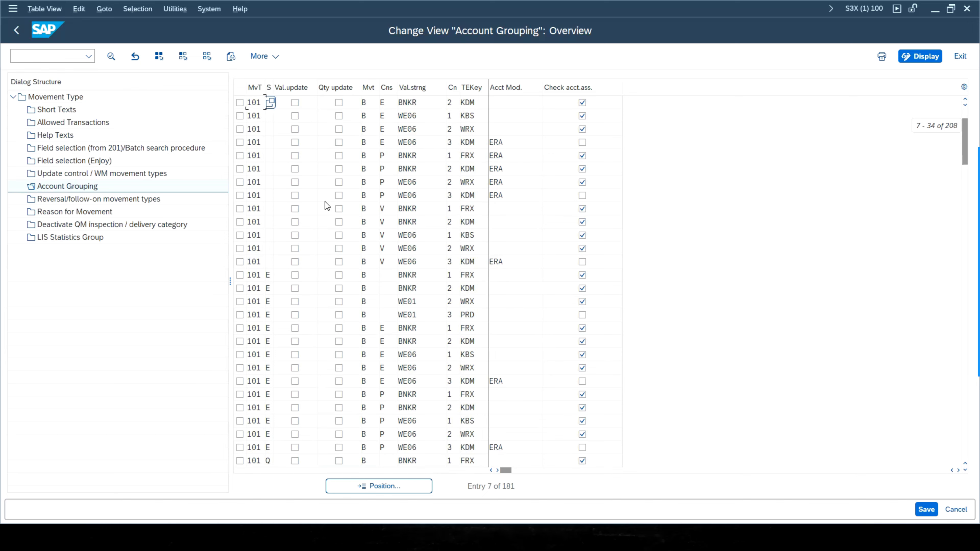
scroll(324, 202, down, 3)
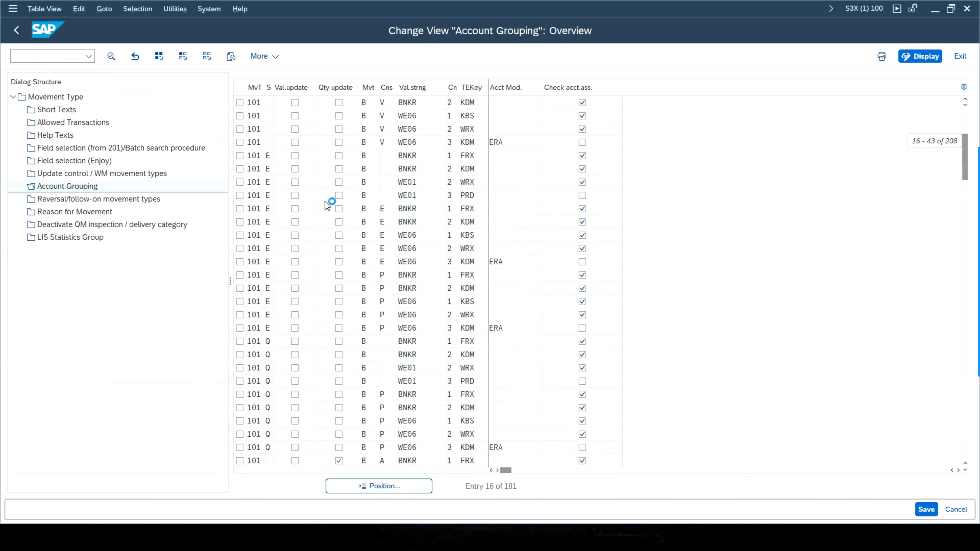
scroll(324, 201, down, 6)
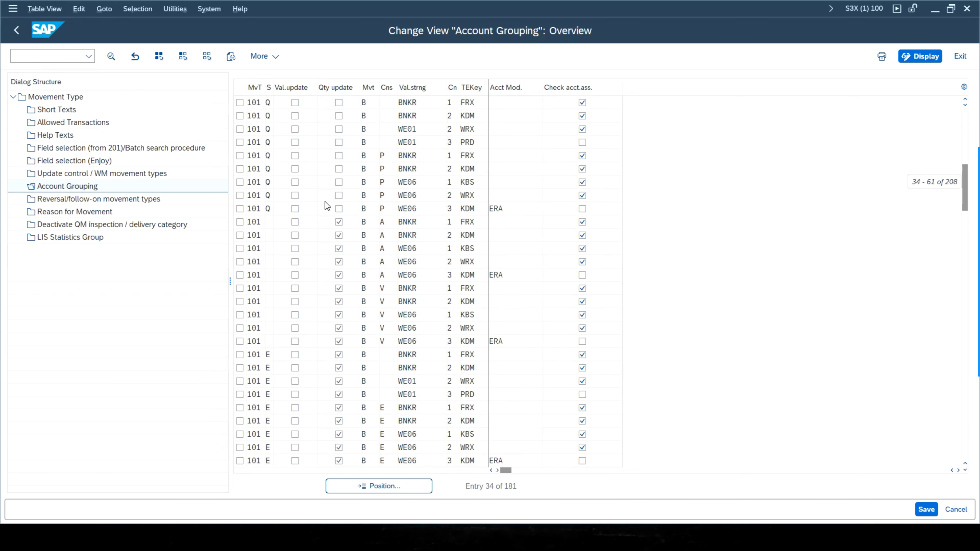
scroll(324, 201, down, 9)
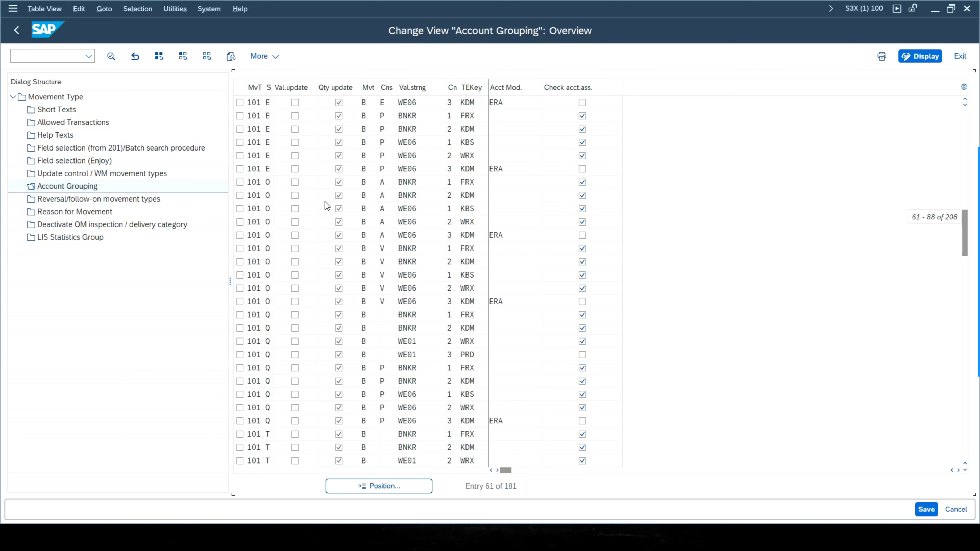
scroll(325, 201, down, 10)
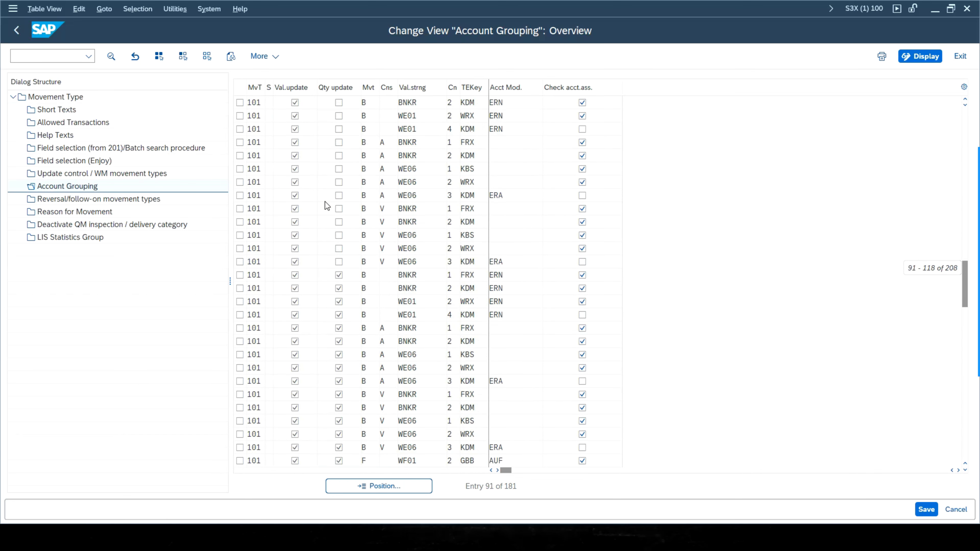
scroll(324, 202, down, 4)
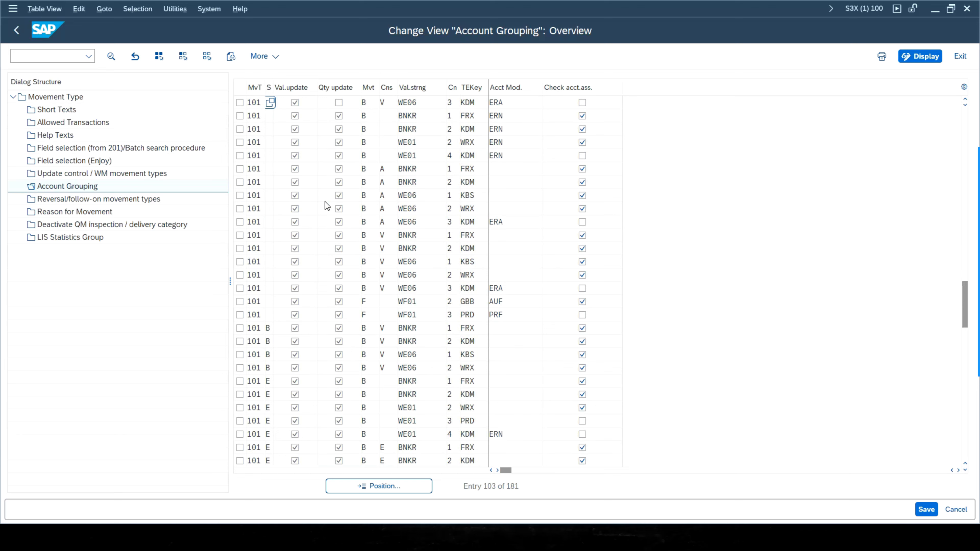
scroll(324, 204, down, 6)
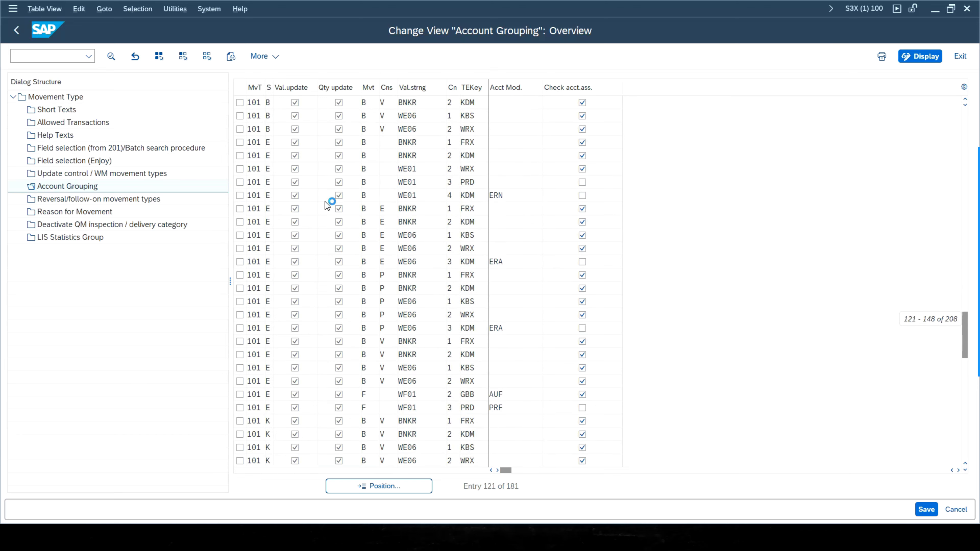
scroll(325, 202, down, 3)
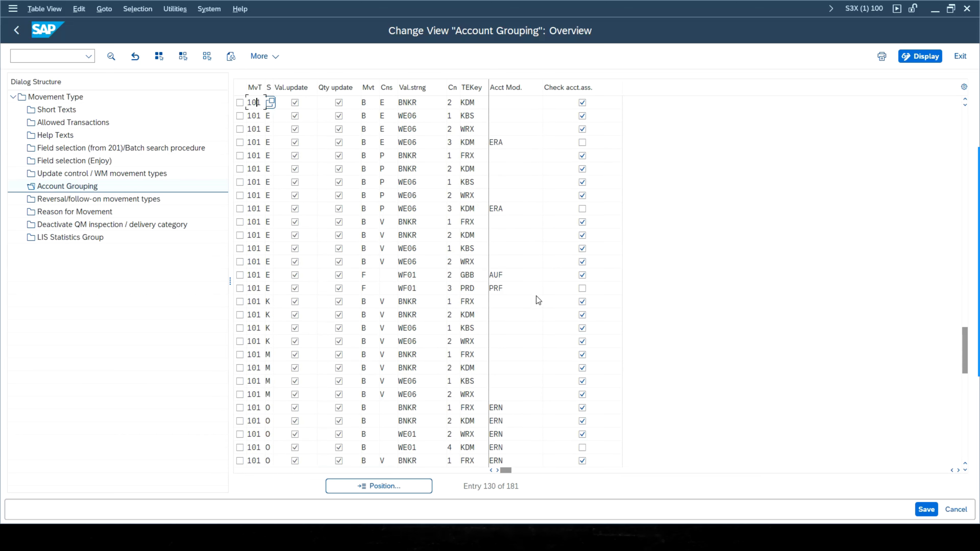
Step: Display the details of the special stock E entry with value string WF01 and key GBB, and highlight its current-entry description
click(240, 275)
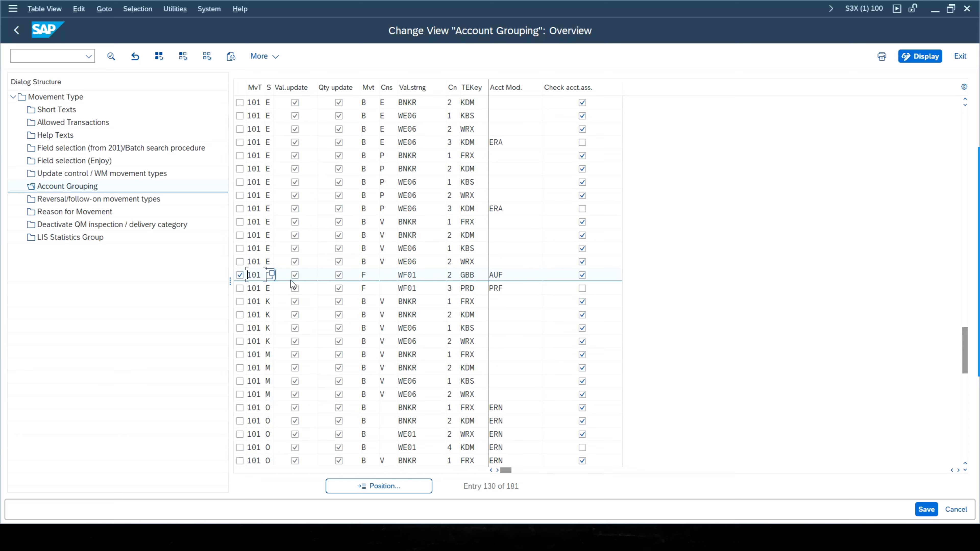
double_click(257, 274)
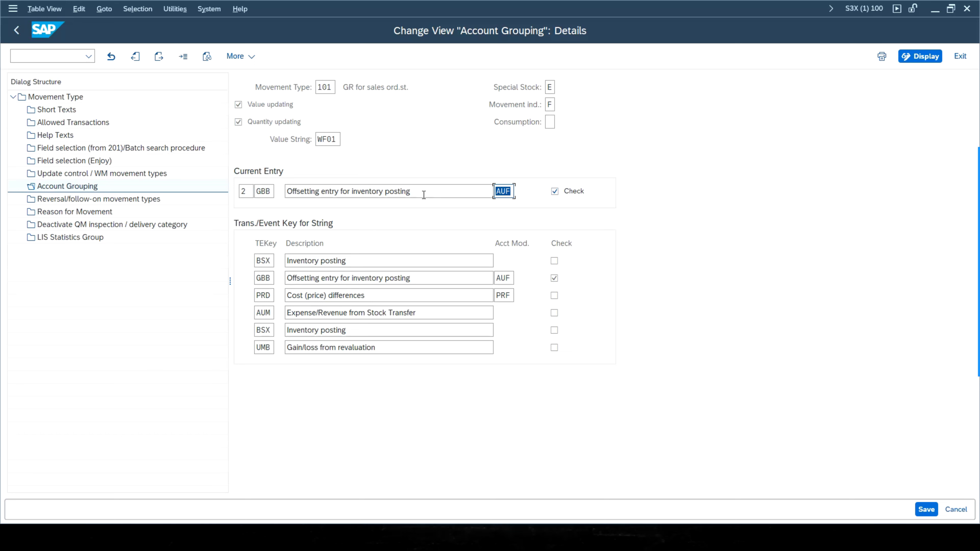
drag(424, 194, 66, 191)
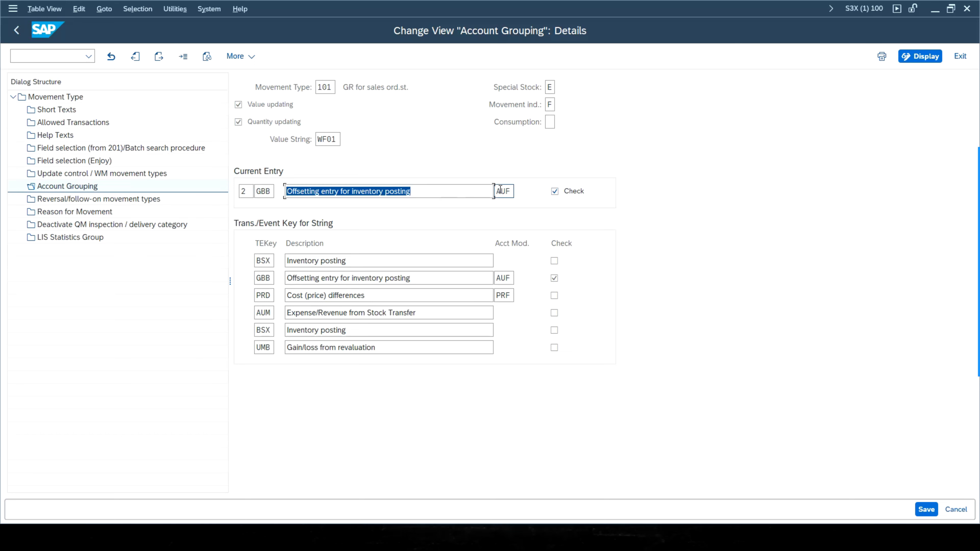
click(686, 268)
Step: Open a second SAP session and reduce it to a smaller window placed over the account grouping details
click(207, 10)
click(210, 11)
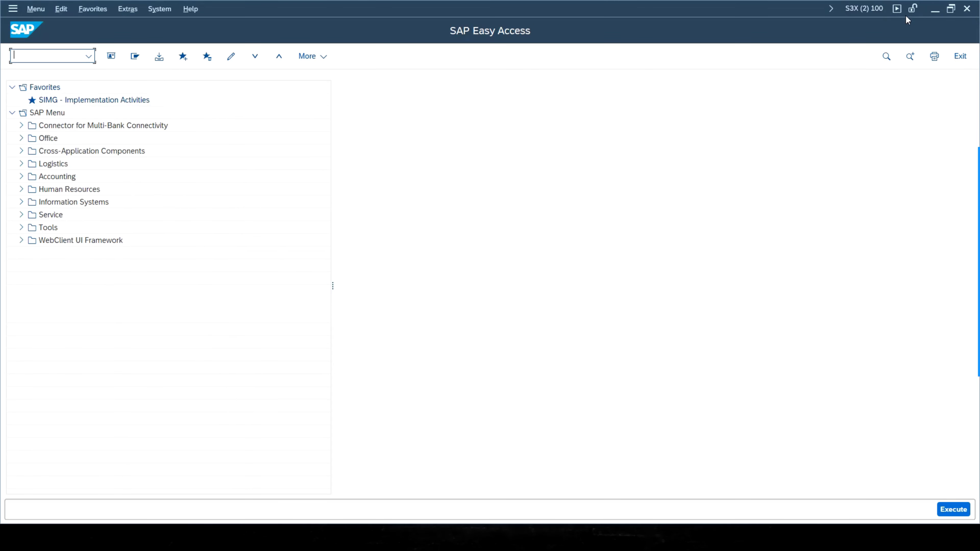
click(950, 8)
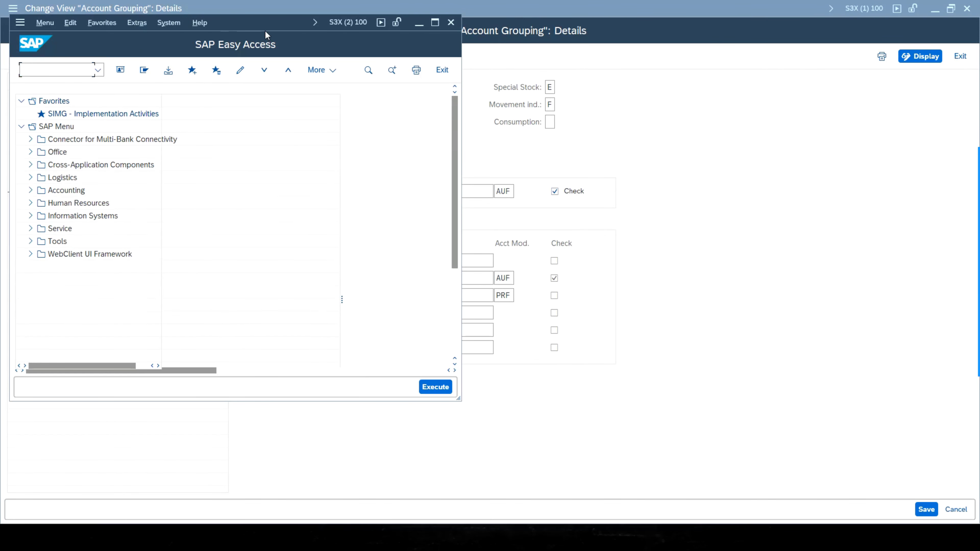
drag(330, 25, 627, 86)
Step: Run transaction OBYC in the second session to display the automatic posting procedures
click(349, 115)
text(ob)
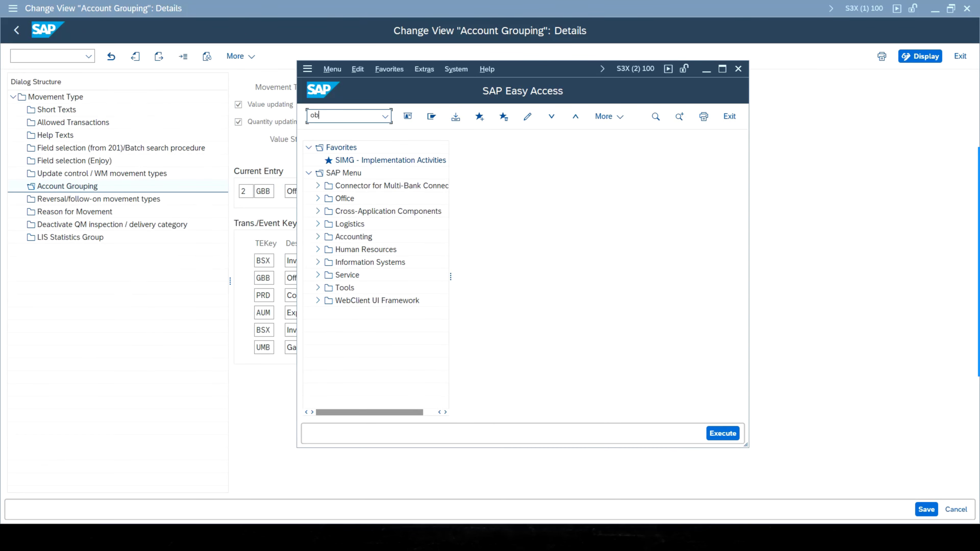
text(yc)
key(Return)
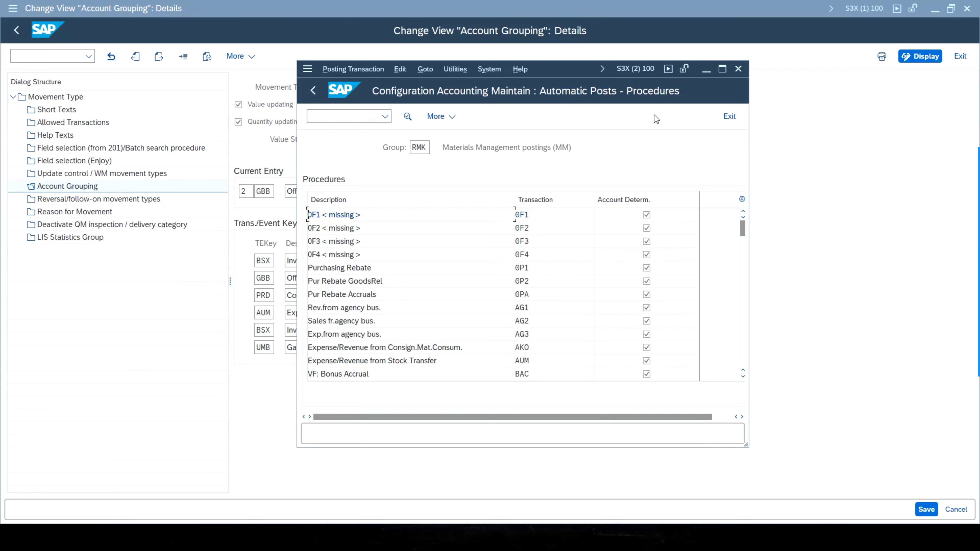
Step: Locate the procedure Offsetting entry for inventory posting (GBB) in the list and enlarge the session window
scroll(555, 335, down, 4)
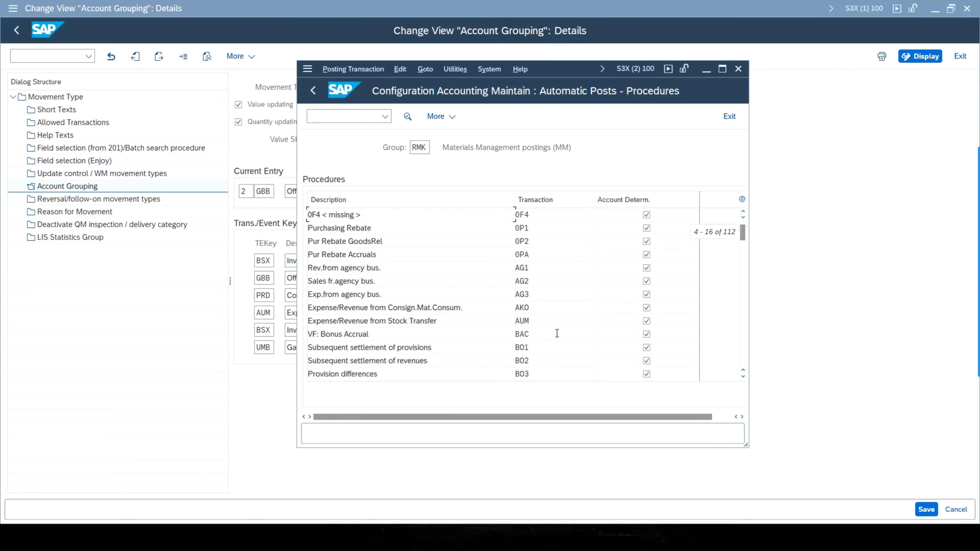
scroll(556, 334, down, 3)
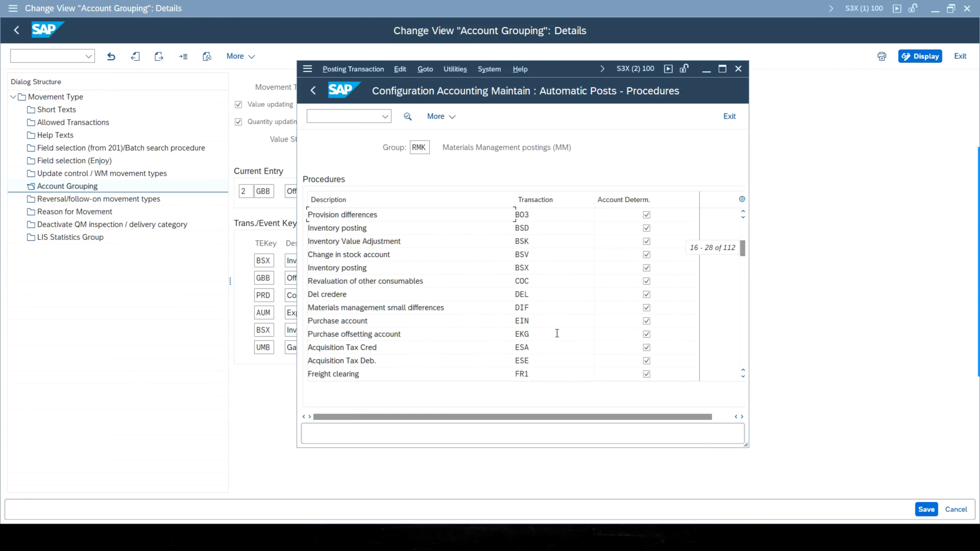
scroll(557, 333, down, 3)
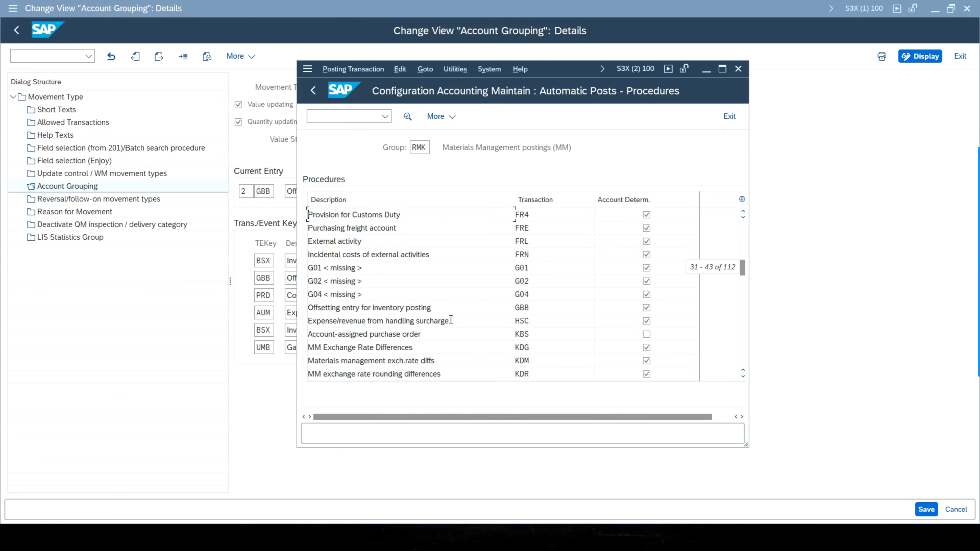
click(434, 307)
drag(751, 447, 926, 467)
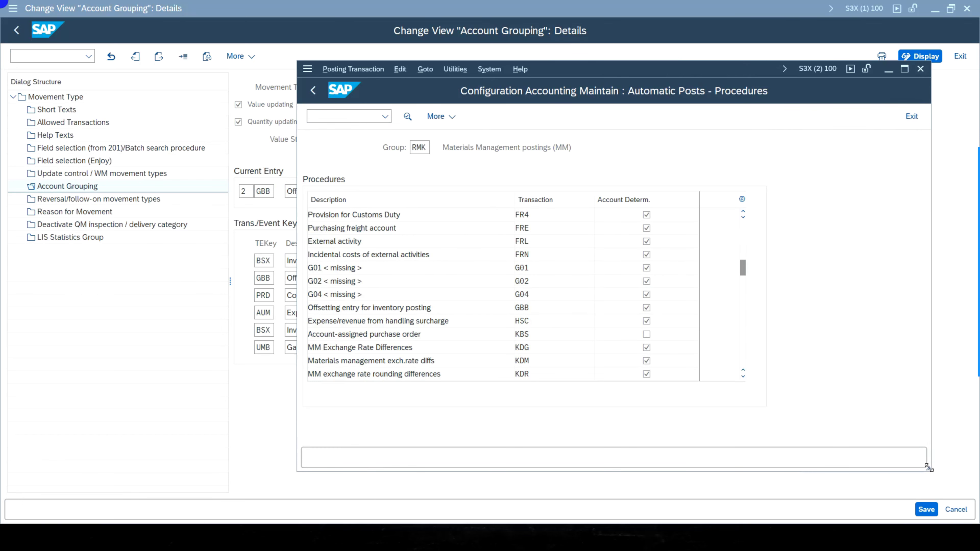
drag(300, 471, 232, 482)
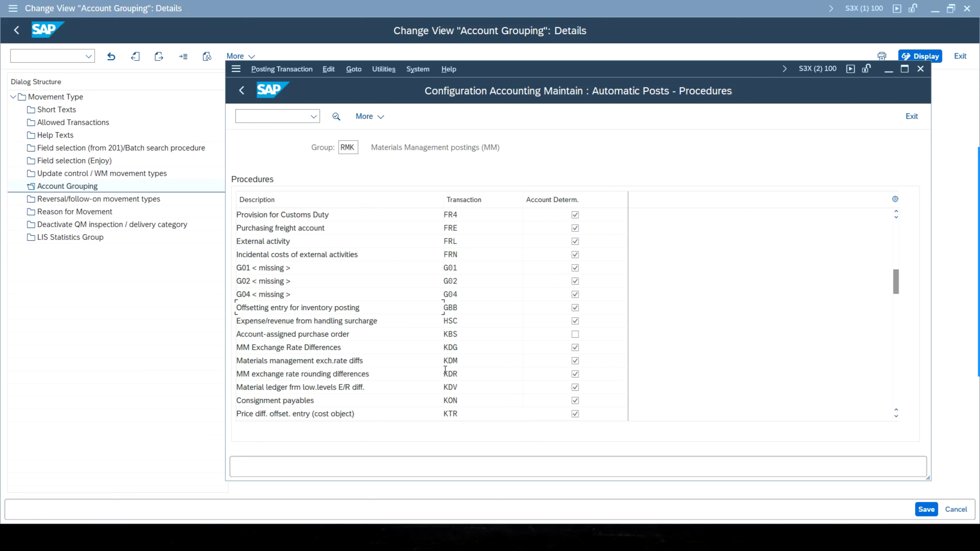
drag(228, 59, 226, 61)
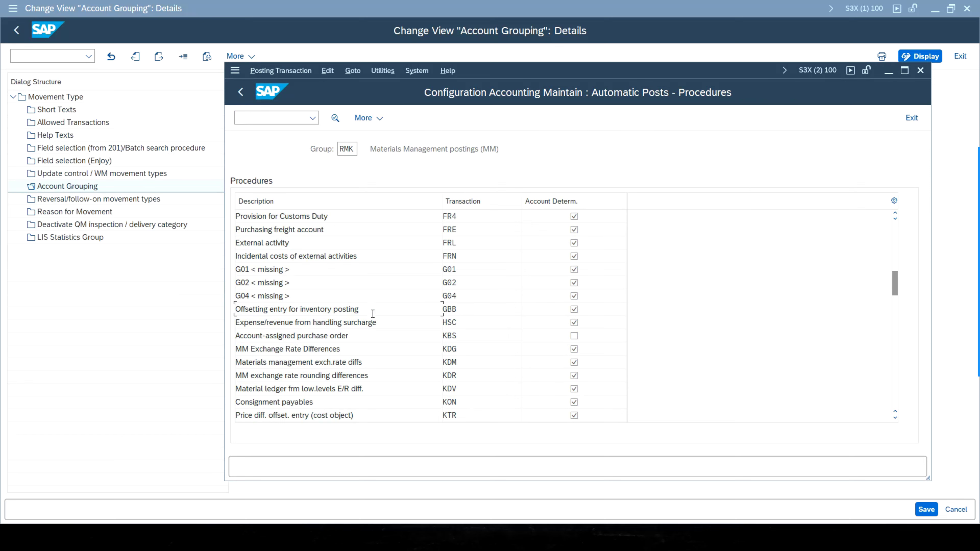
Step: Highlight the procedure Offsetting entry for inventory posting and open its account determination
drag(361, 310, 194, 311)
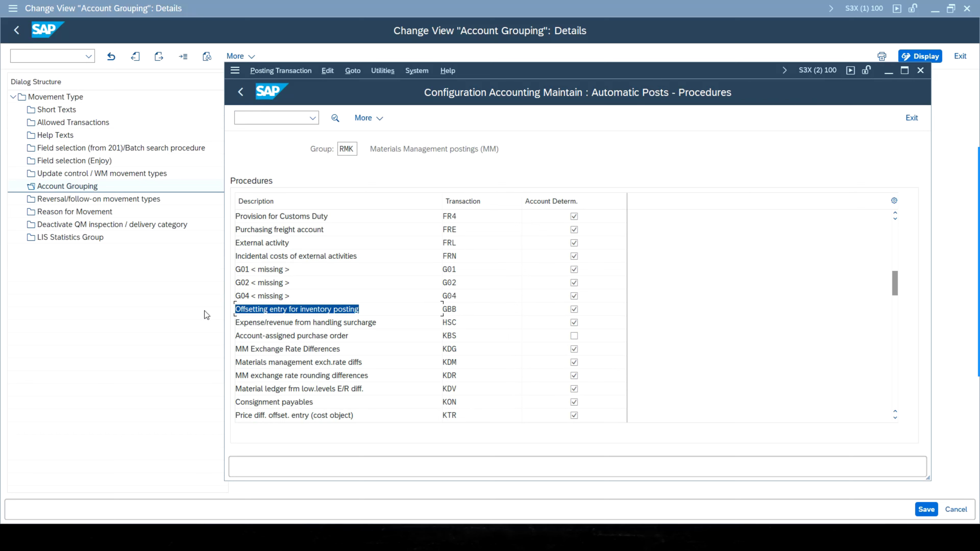
click(359, 310)
double_click(360, 310)
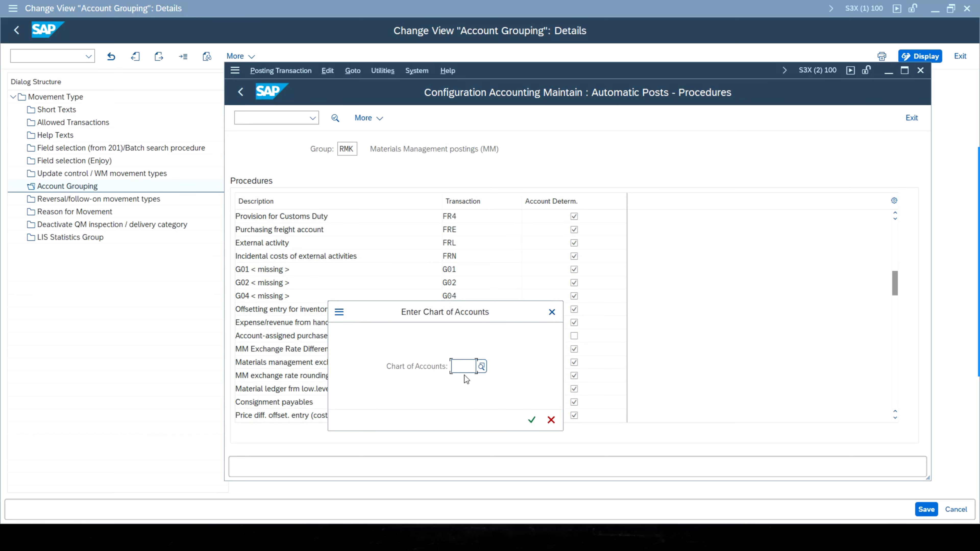
Step: Try to enter INT as the chart of accounts for the GBB procedure
text(int)
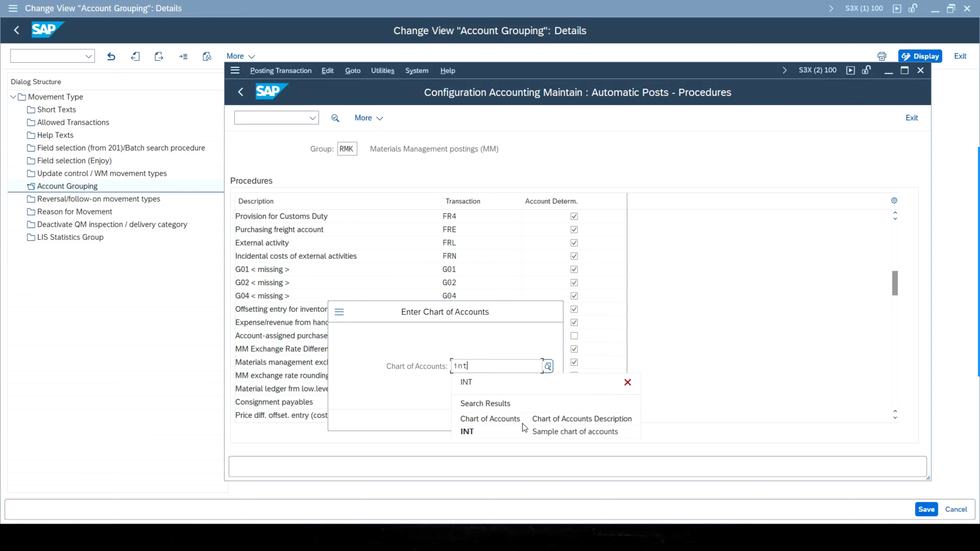
click(524, 430)
click(531, 420)
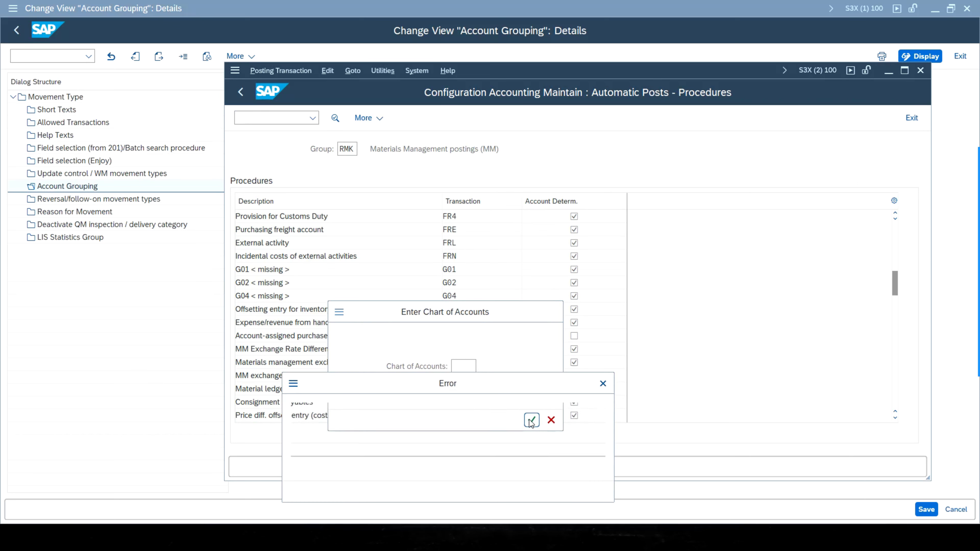
click(583, 492)
Step: Enter INT as the chart of accounts and open the account assignments of transaction key GBB
click(464, 363)
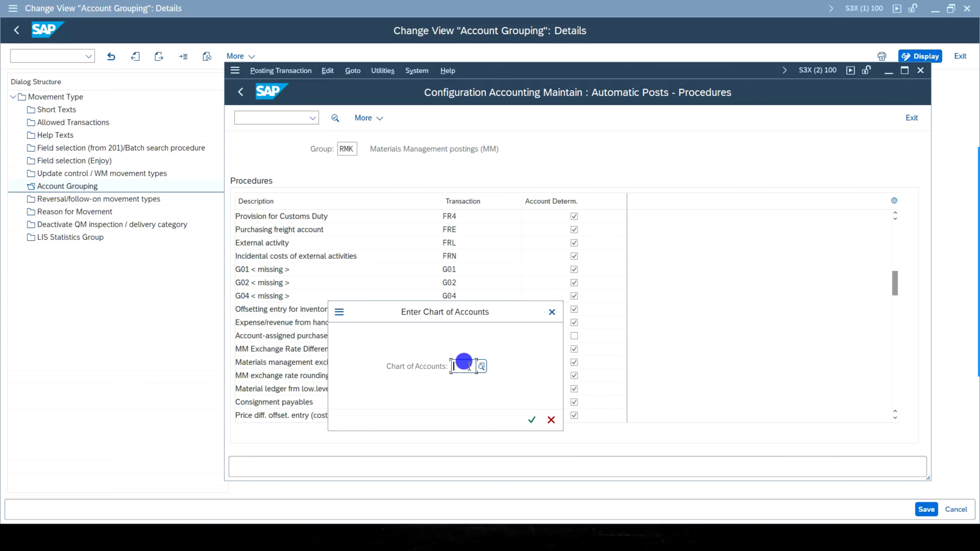
text(int)
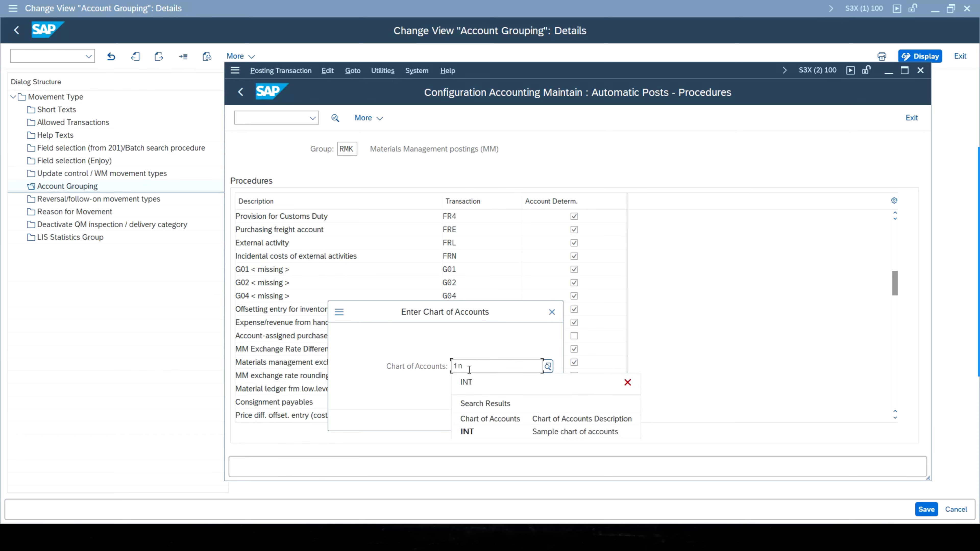
click(471, 431)
click(534, 420)
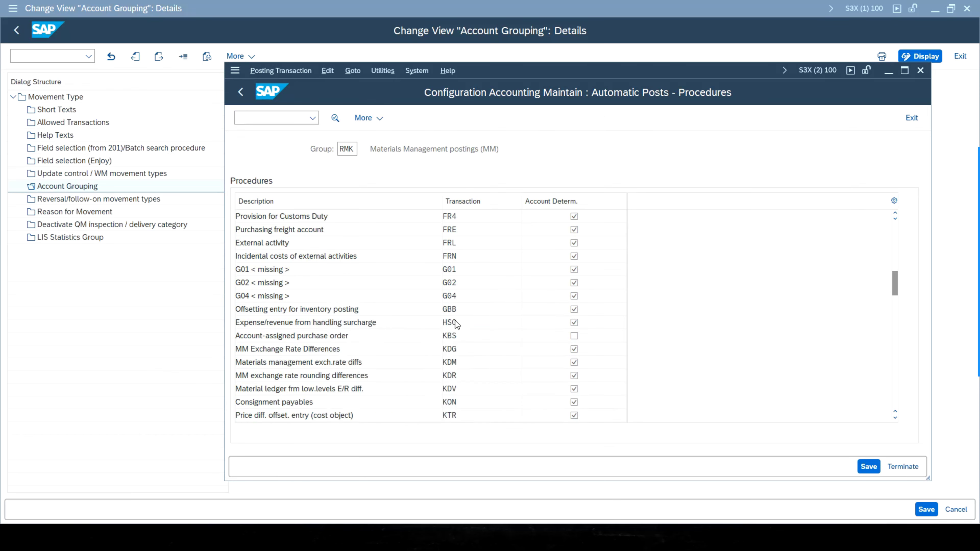
double_click(453, 311)
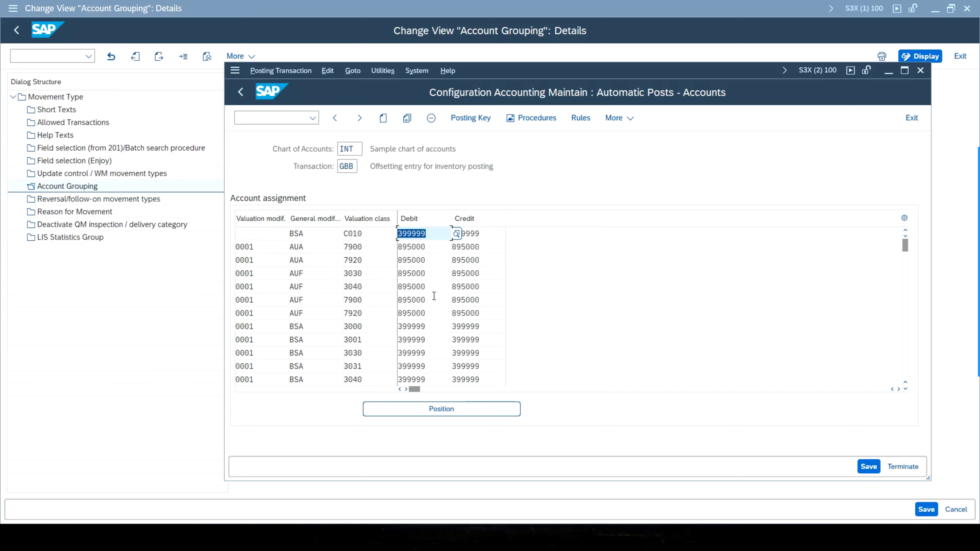
Step: Examine the GBB account assignment for modifier AUF and valuation class 3030, and close the second session
click(429, 261)
click(467, 272)
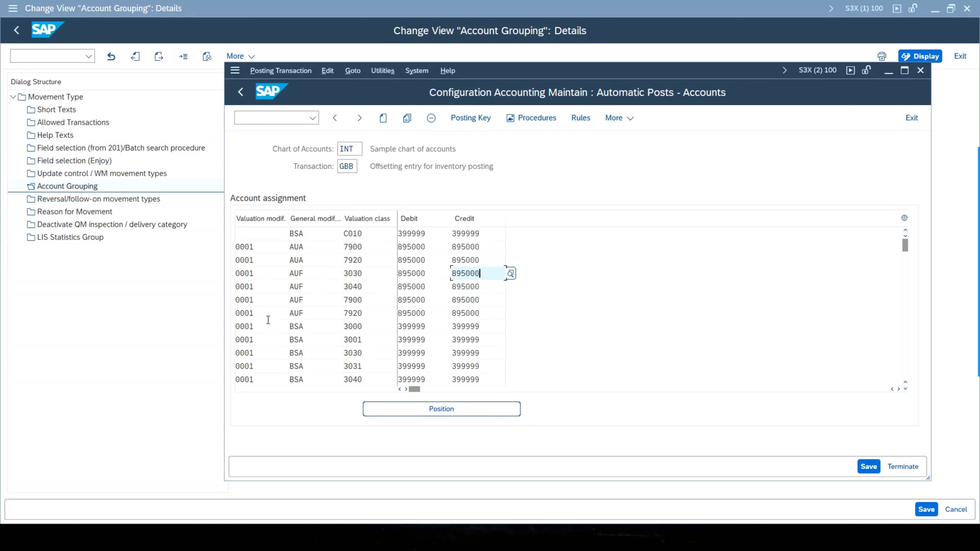
click(921, 70)
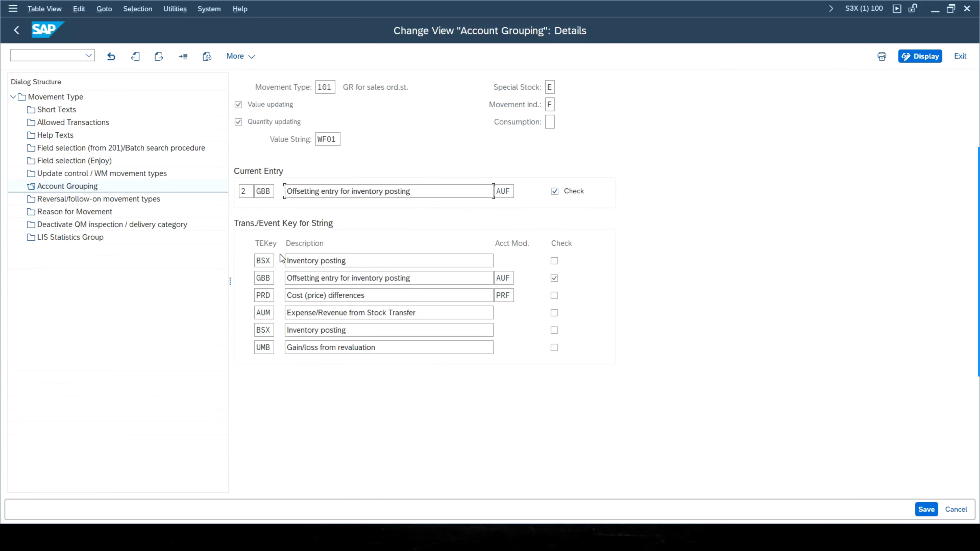
Step: Highlight the movement type, current-entry description and value string in the account grouping details, and view the possible movement indicator values
double_click(324, 87)
drag(426, 193, 230, 195)
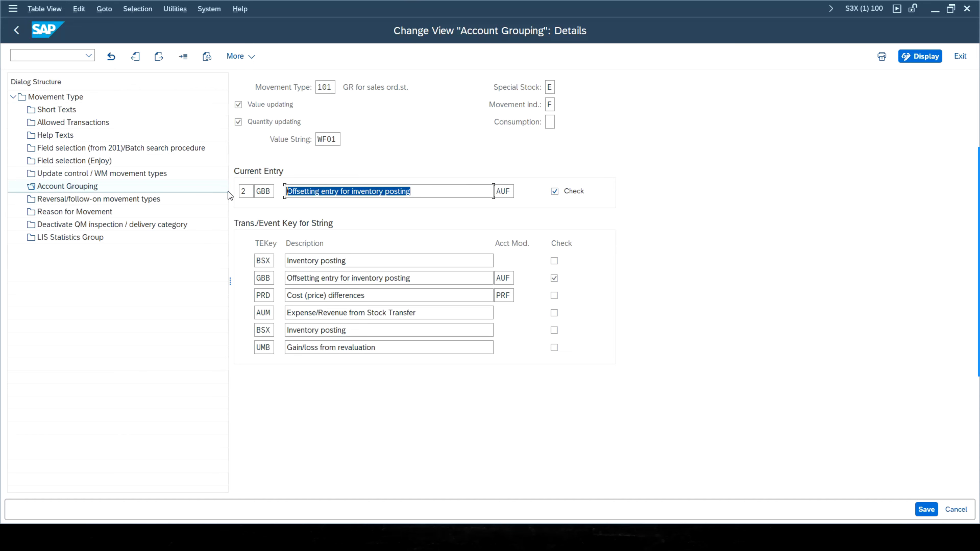
double_click(324, 87)
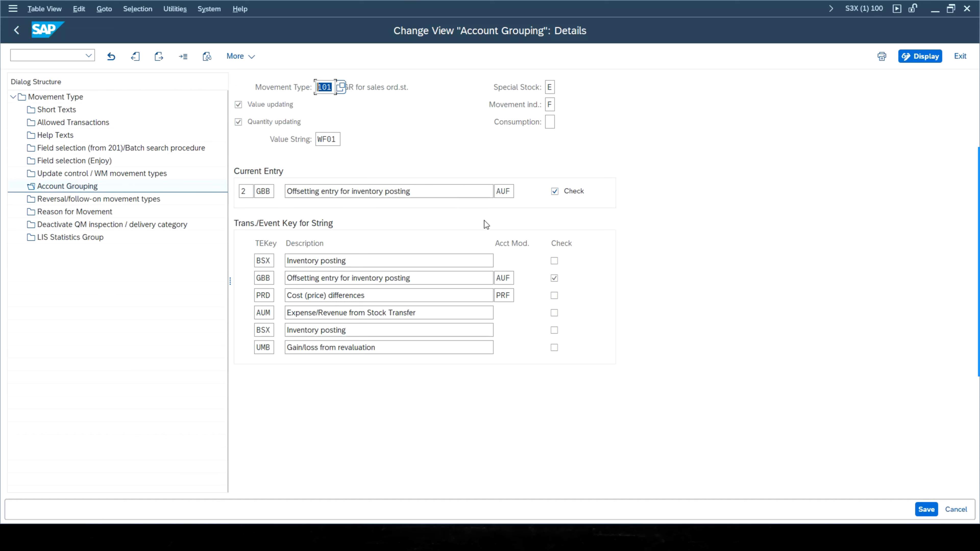
double_click(327, 139)
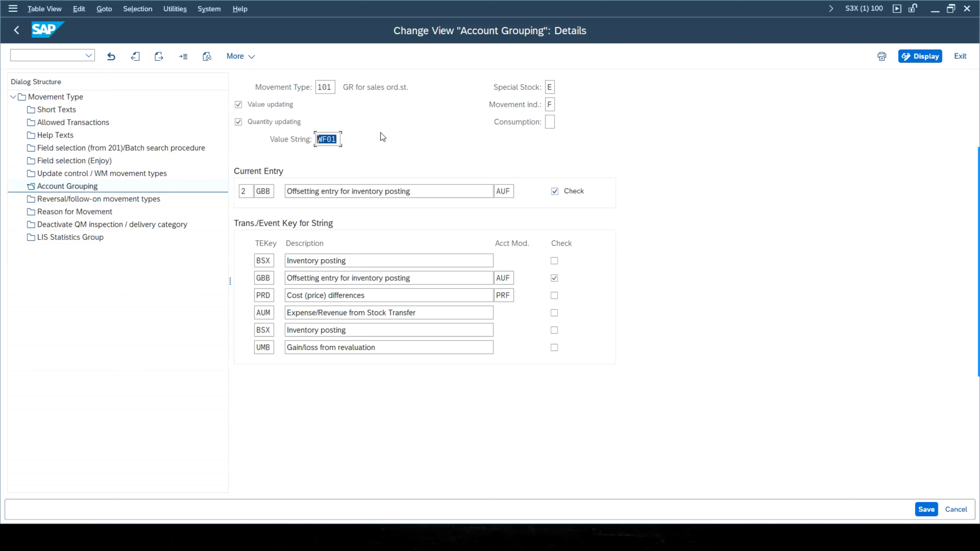
click(552, 105)
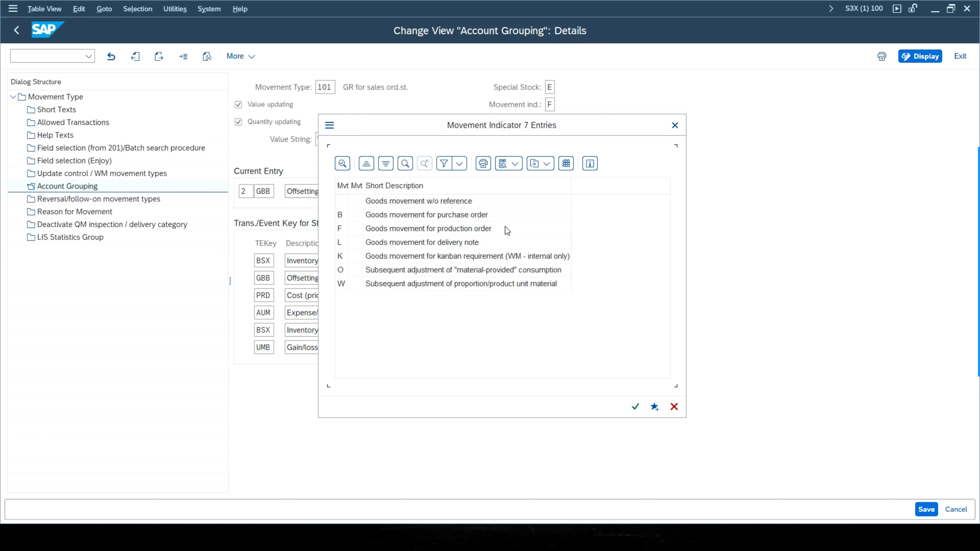
click(676, 125)
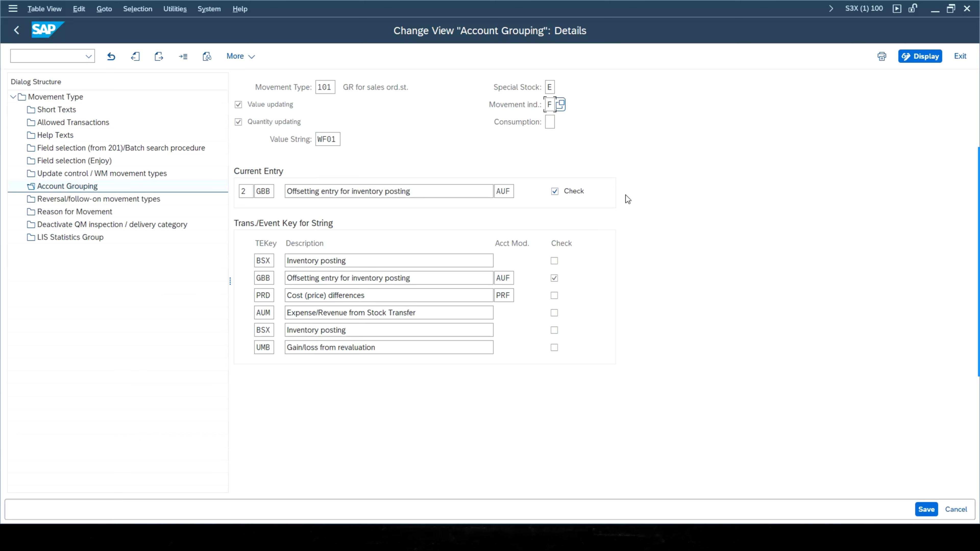
Step: Display the reversal/follow-on movement types for 101 and examine the Return Delivery entry with movement type 122
click(63, 201)
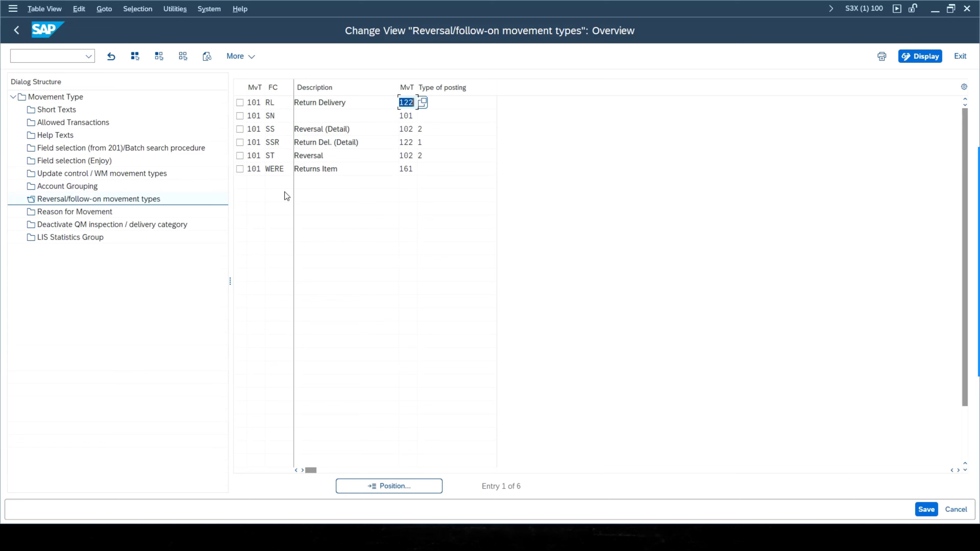
drag(416, 80, 416, 79)
drag(370, 102, 105, 94)
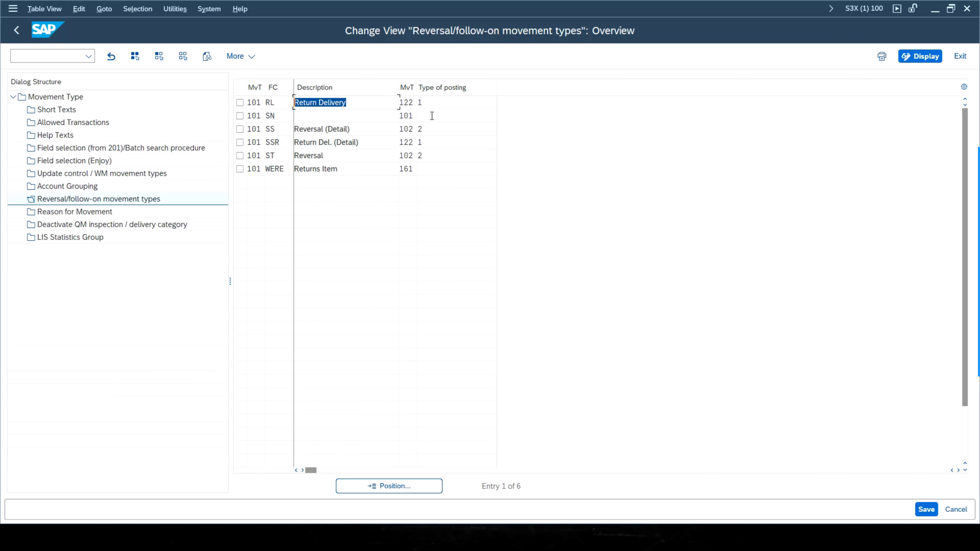
click(406, 101)
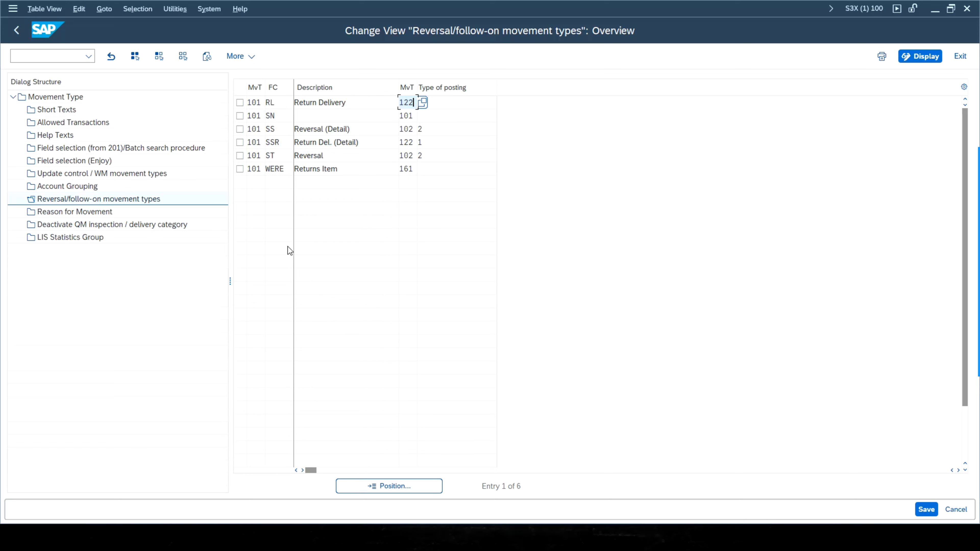
Step: Review the reasons for movement defined for movement type 101, and return to the IMG structure
double_click(69, 213)
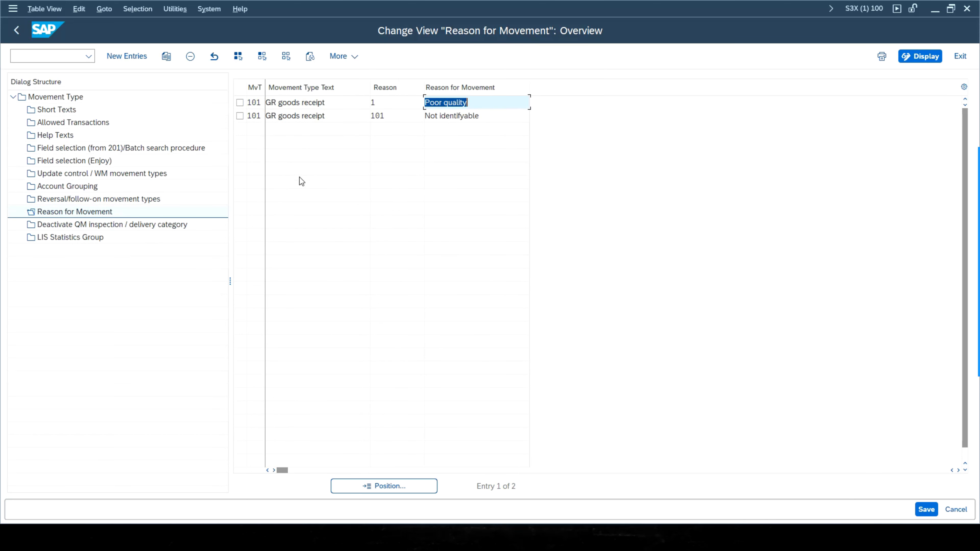
click(488, 117)
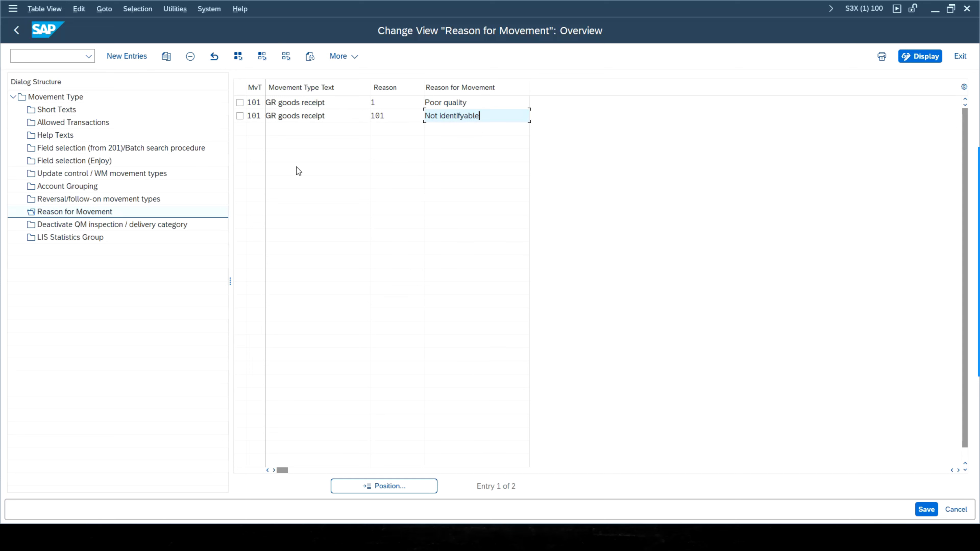
click(16, 31)
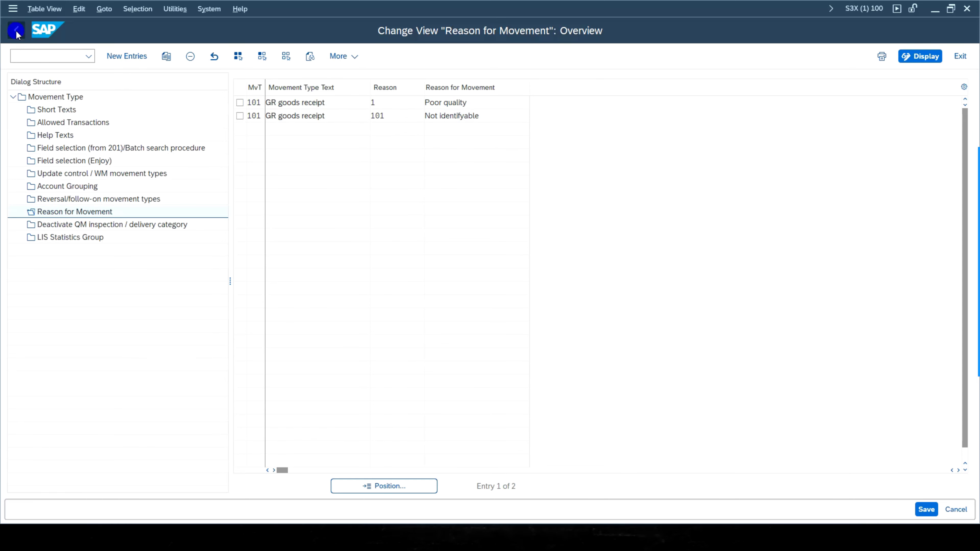
click(16, 32)
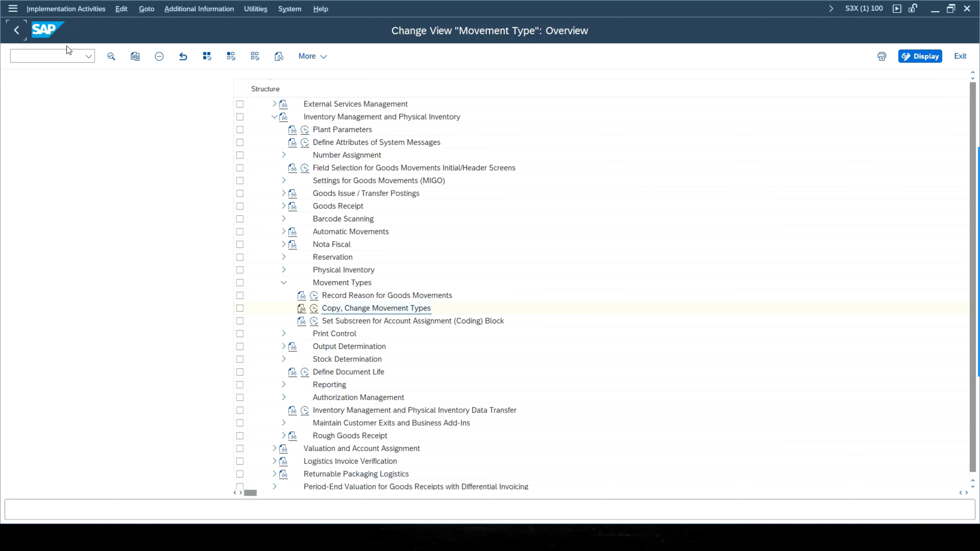
Step: Reopen Copy, Change Movement Types with all selection fields included and a movement type work area from 100 to 999
click(87, 309)
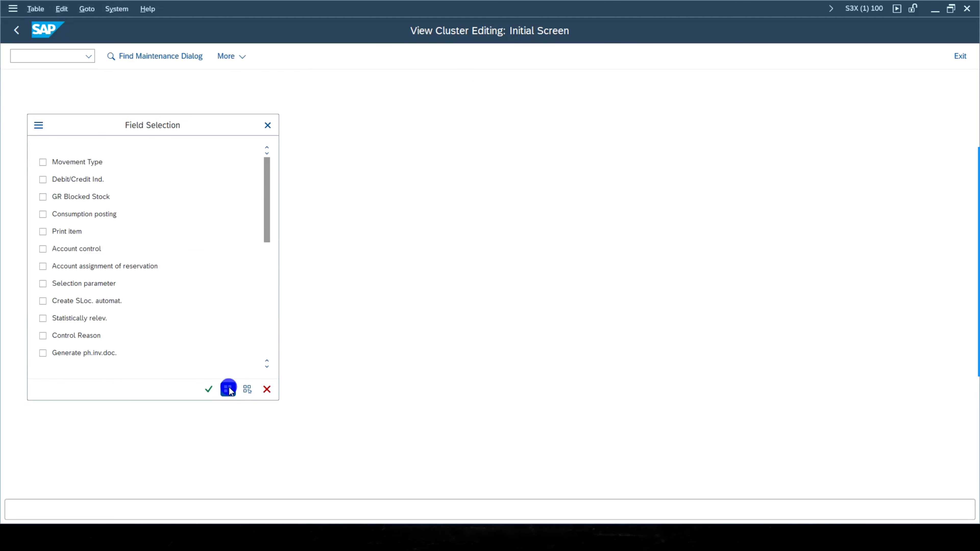
click(228, 389)
click(208, 390)
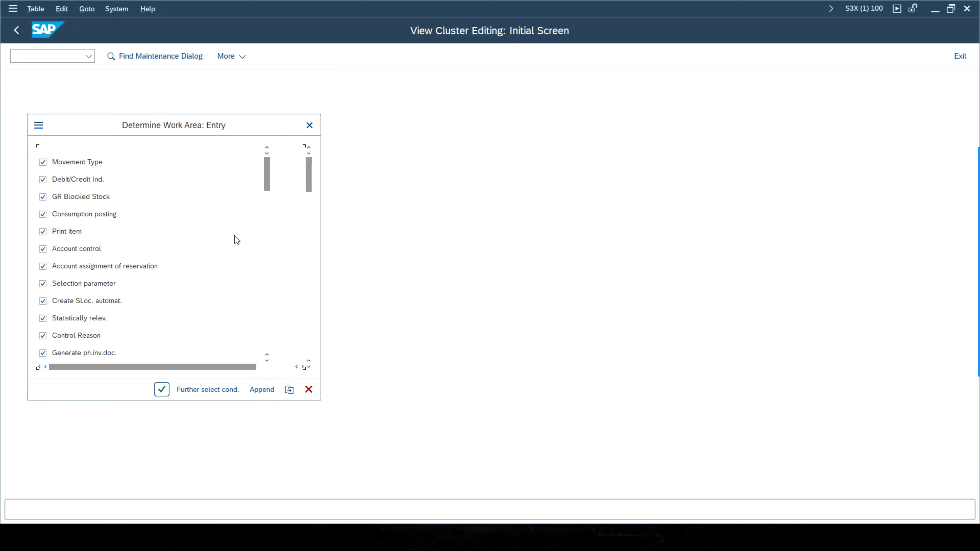
click(238, 182)
click(240, 196)
click(236, 196)
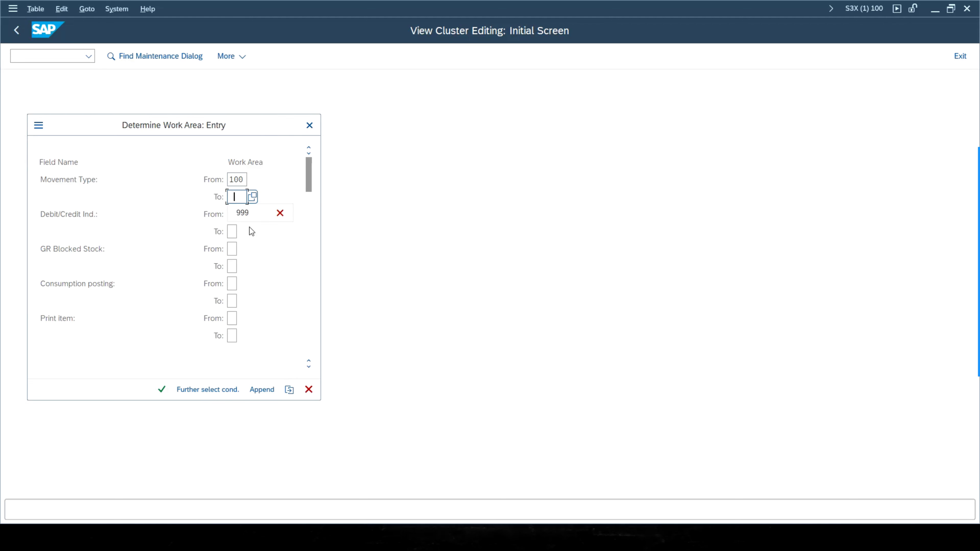
click(241, 213)
click(162, 390)
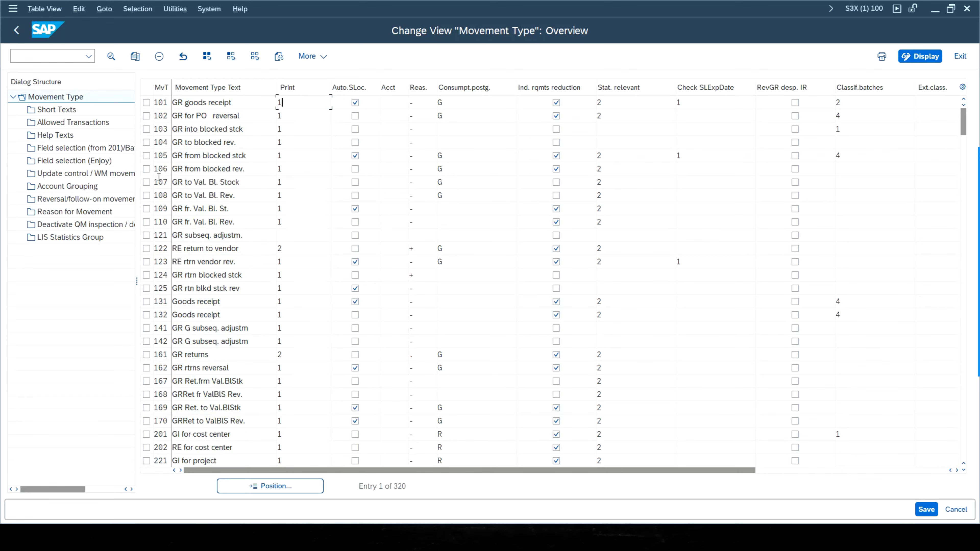
Step: Examine the details of movement type 101 (GR goods receipt), and return to the IMG structure
scroll(269, 286, down, 1)
scroll(206, 153, up, 1)
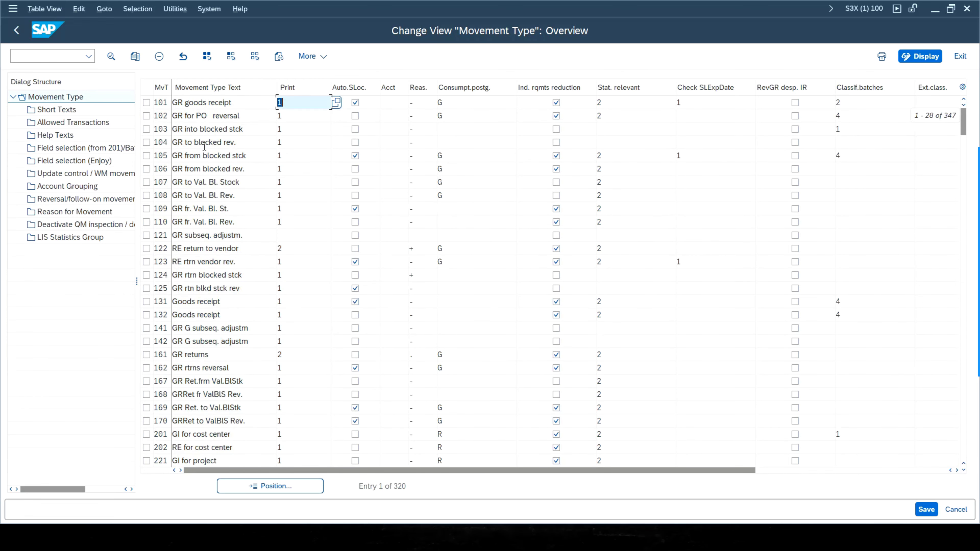
double_click(154, 101)
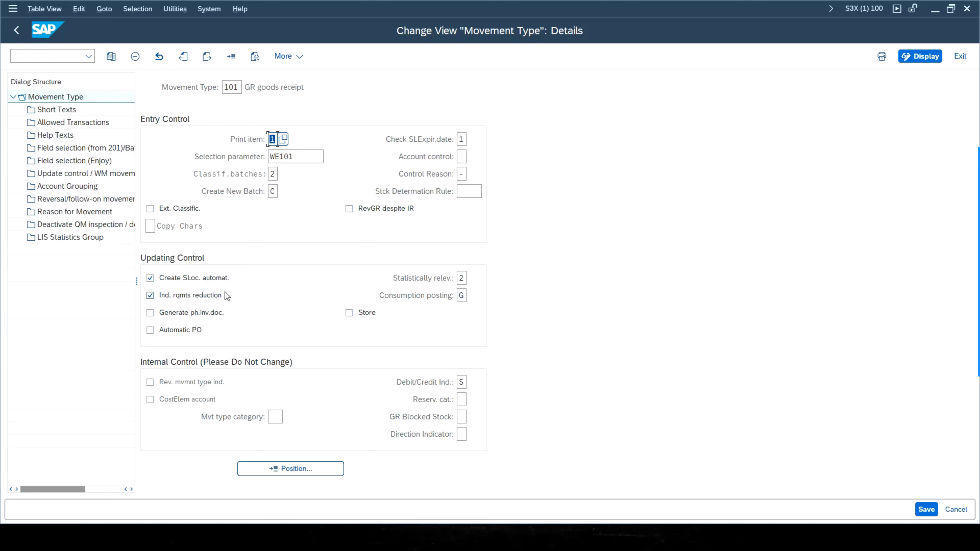
click(19, 35)
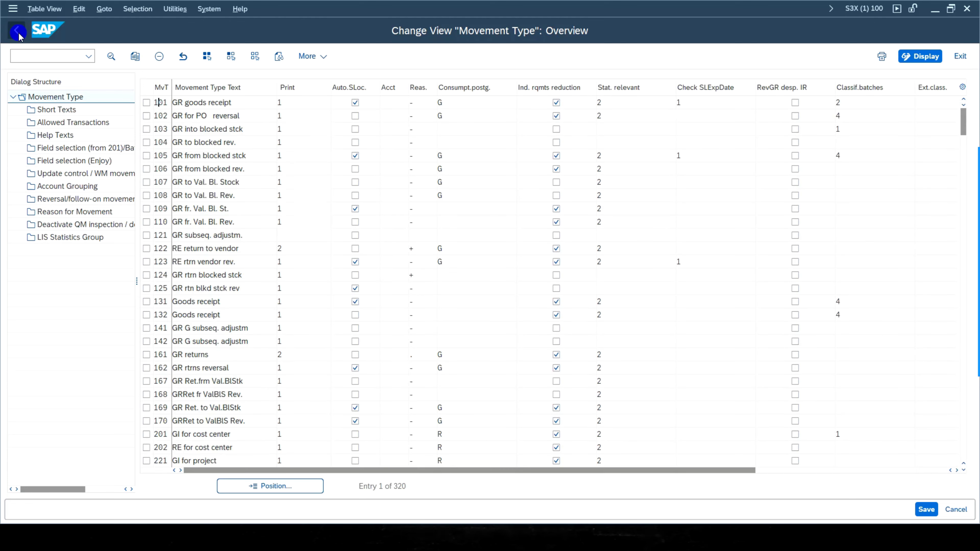
click(18, 34)
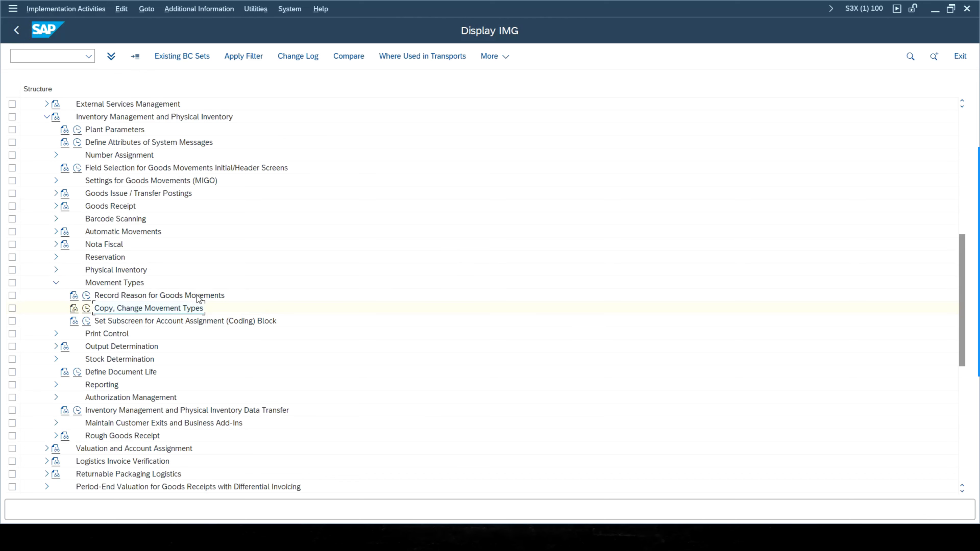
Step: Open the Control: Reason for Movement activity and view the possible control values for movement type 101, moving the value list aside
click(87, 297)
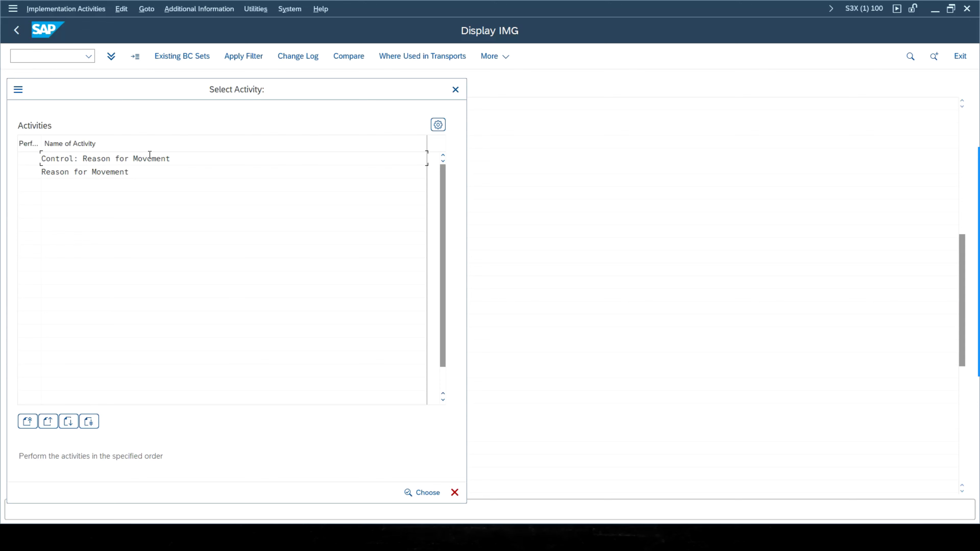
double_click(76, 158)
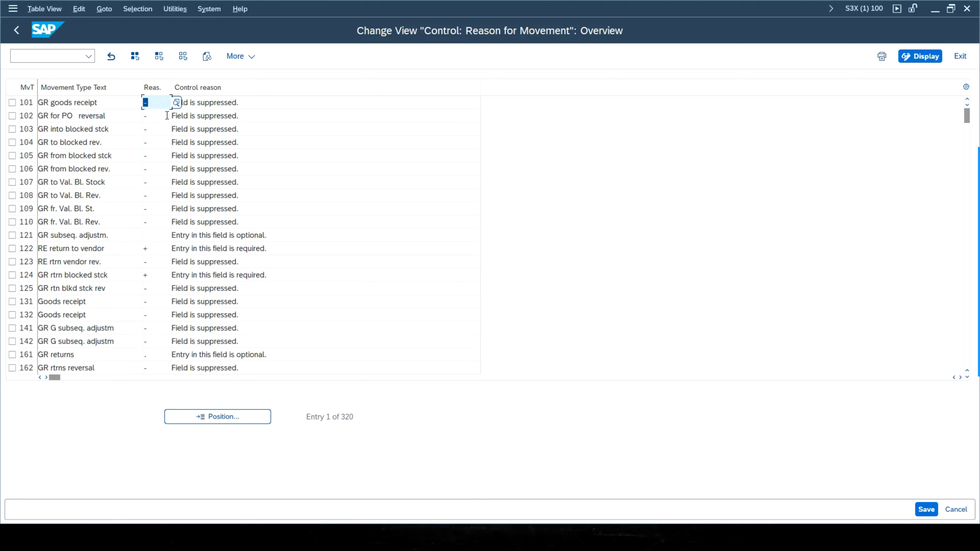
click(176, 103)
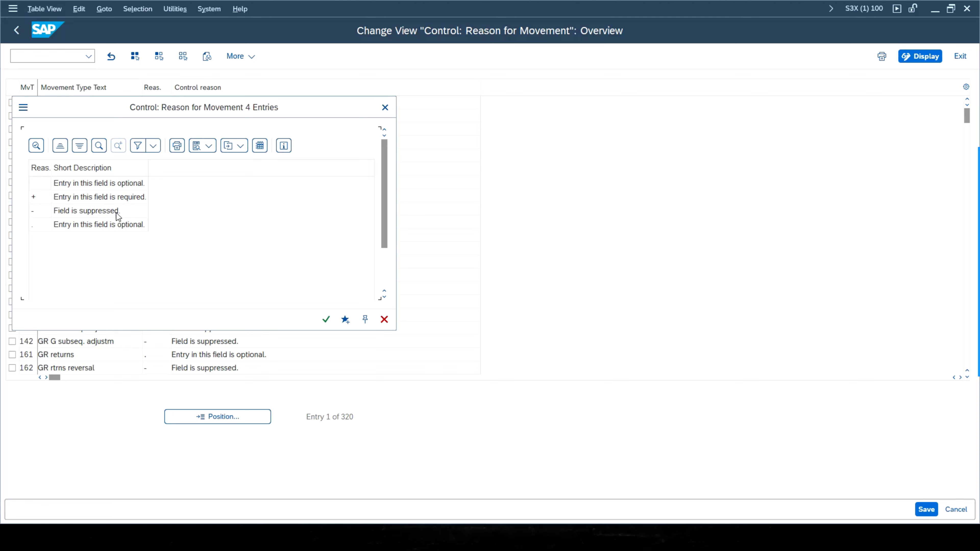
drag(347, 104, 572, 122)
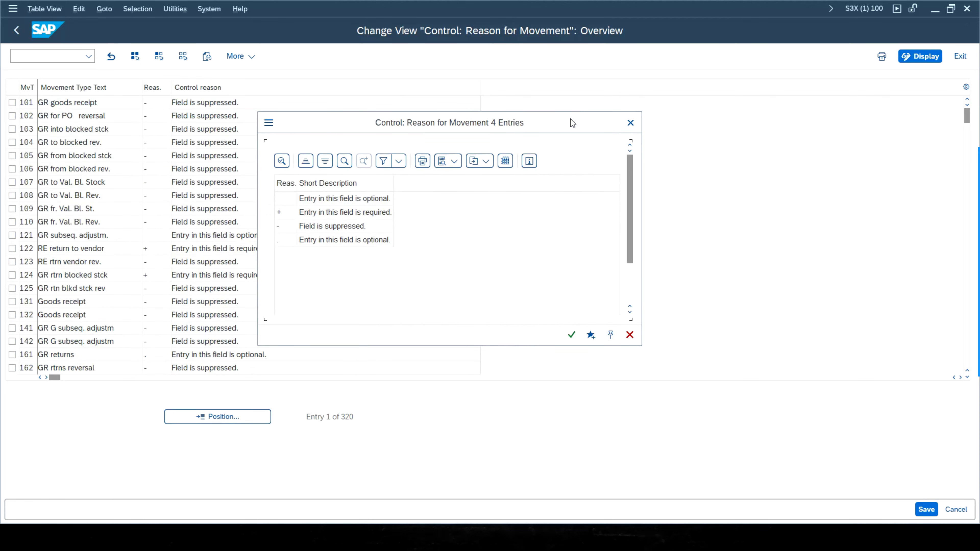
click(631, 123)
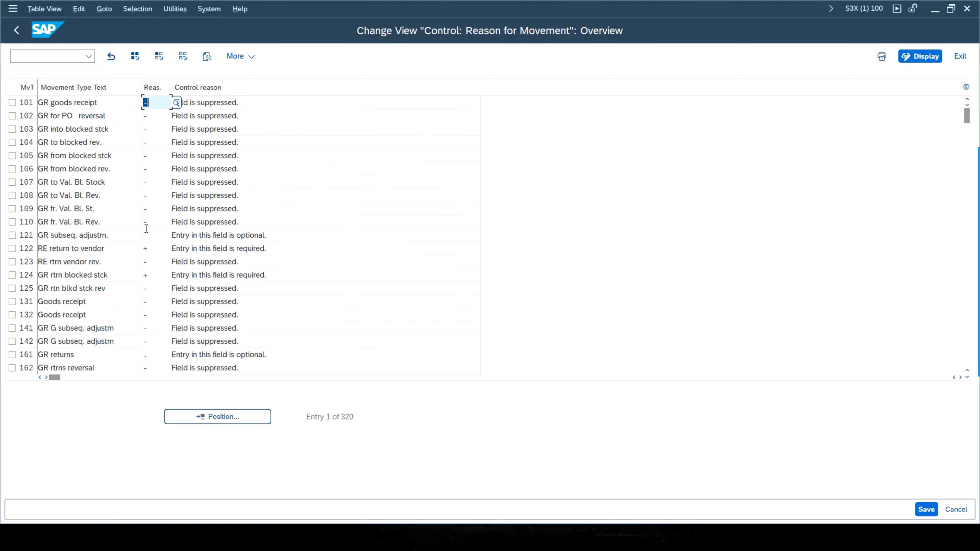
key(F3)
Step: Review the reasons assigned to movement types in the Reason for Movement activity, and return to the Movement Types node of the IMG
double_click(67, 173)
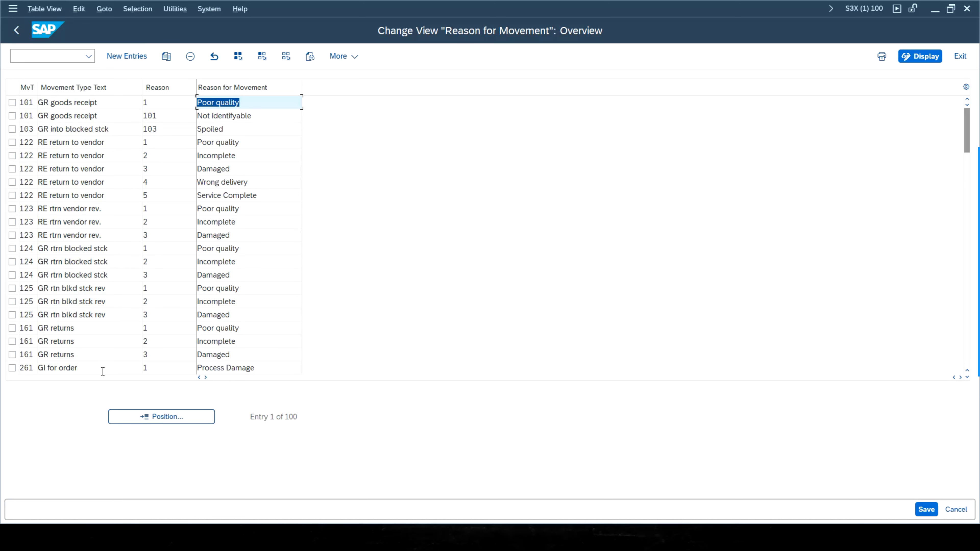
click(16, 31)
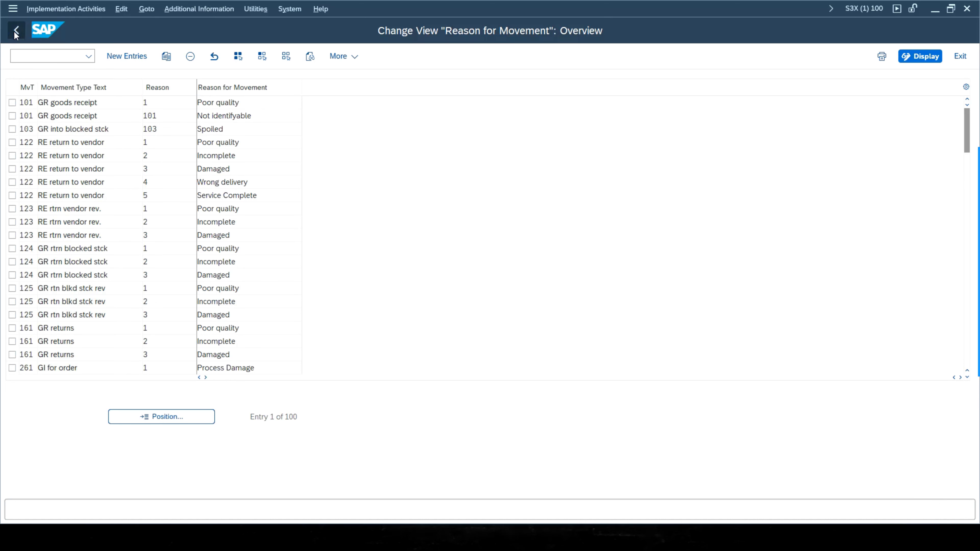
click(455, 92)
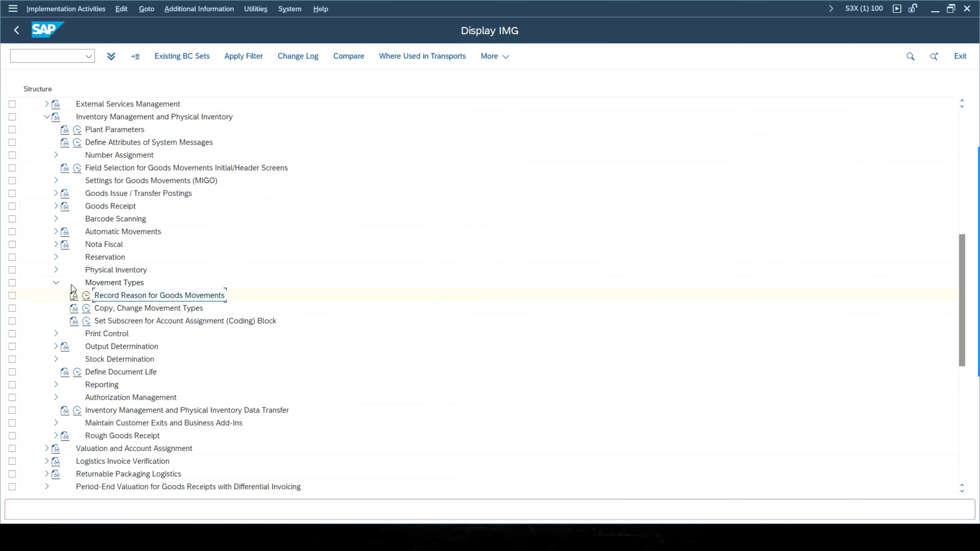
click(133, 285)
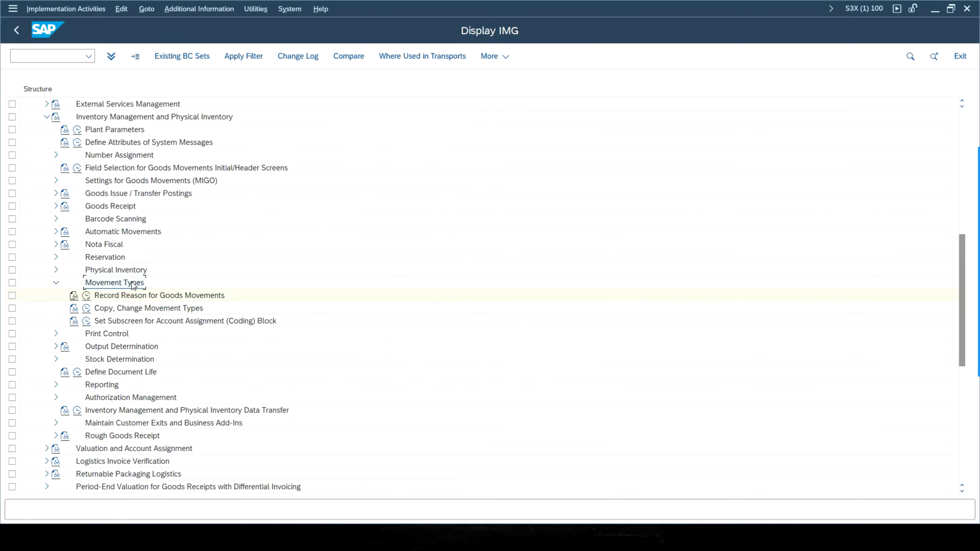